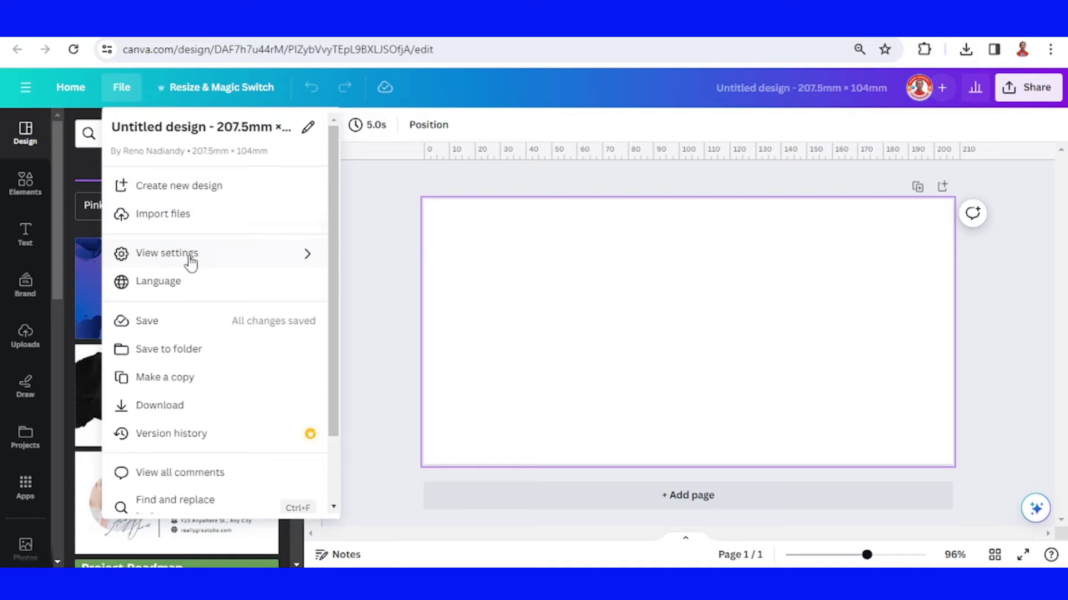
Place a vertical guide at the middle of the page's width, dividing it into two halves
left_click(191, 261)
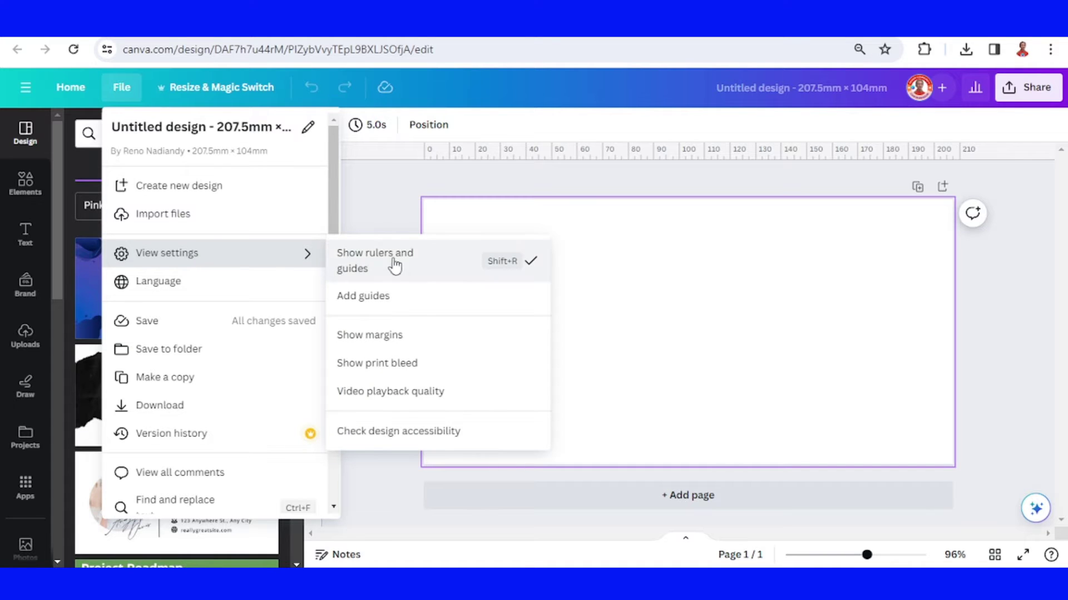
left_click(653, 295)
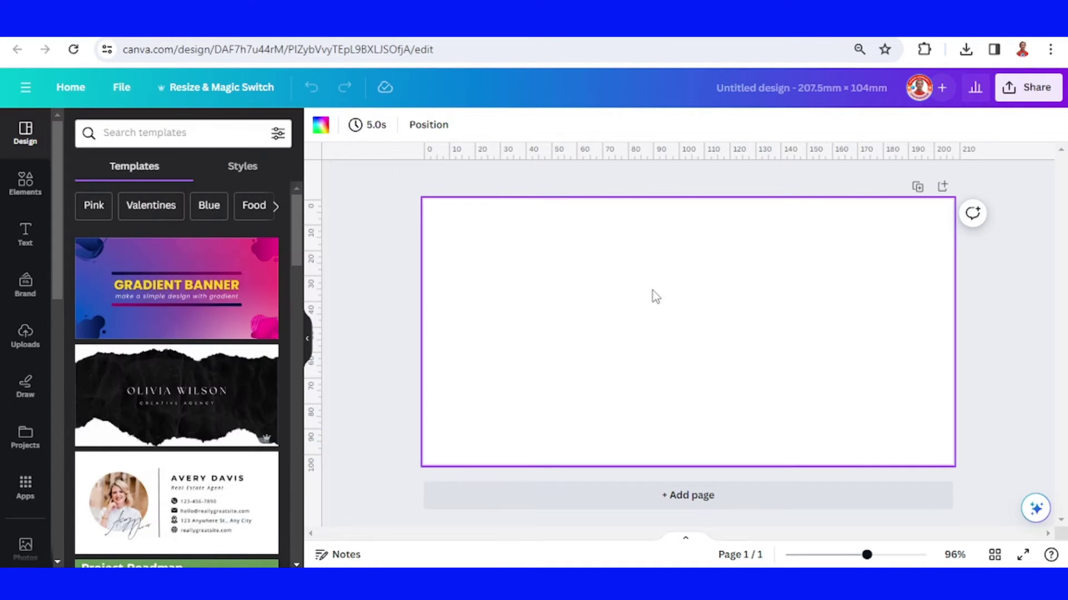
left_click_drag(319, 272, 688, 272)
Search the graphics for "wavy" and add the pink rectangle with wavy edges to the page
left_click(25, 184)
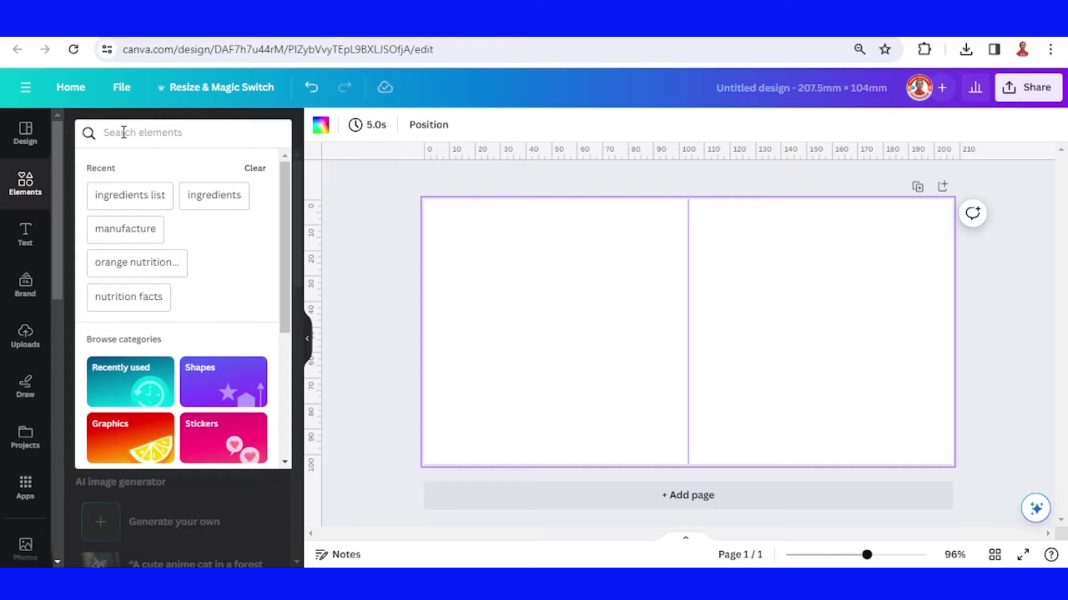
type("wavy")
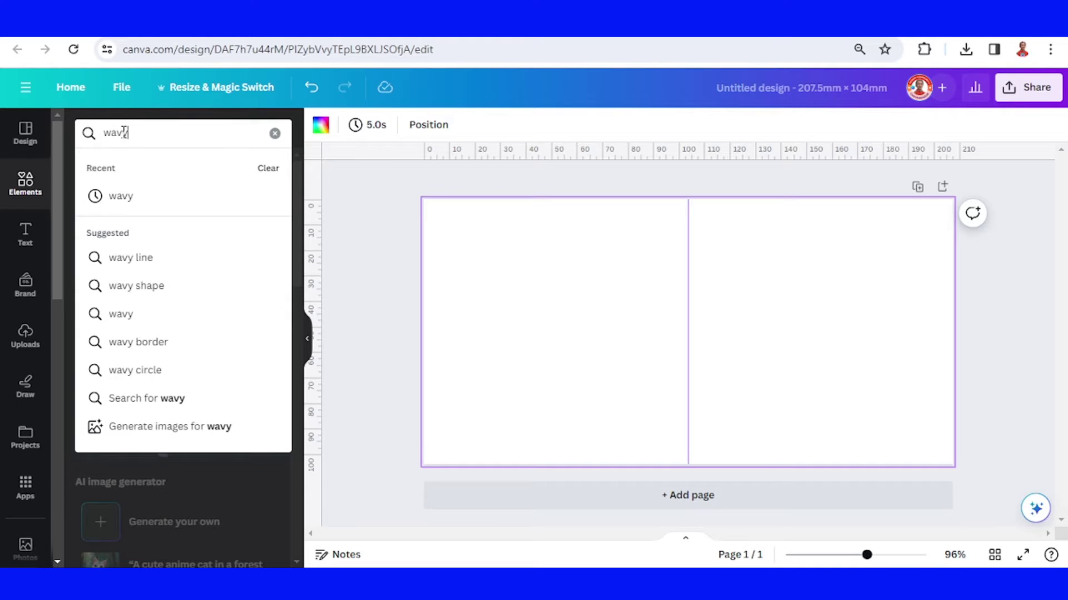
key("Return")
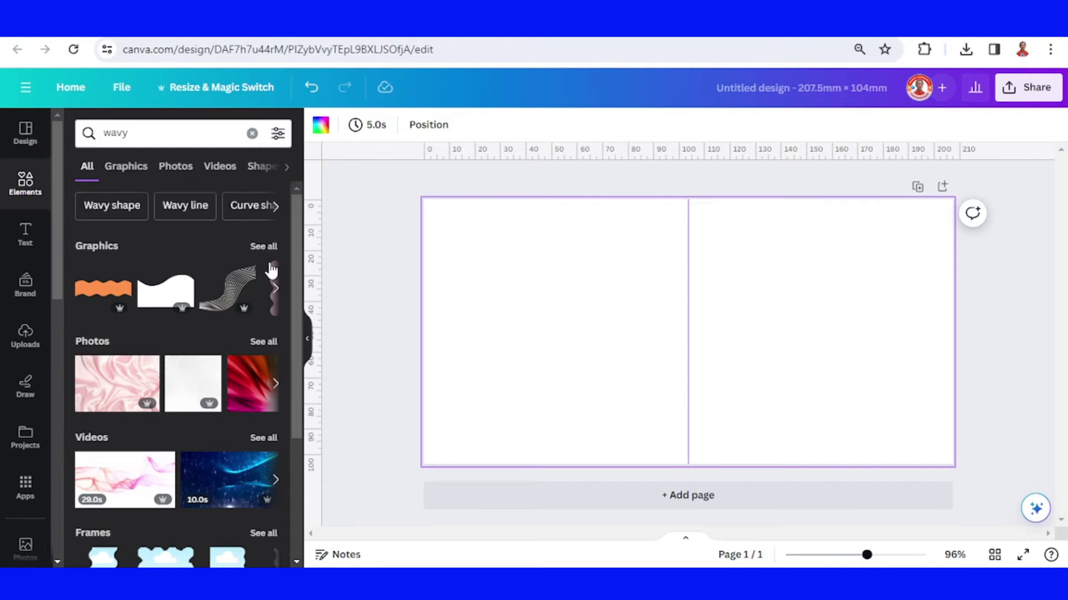
left_click(264, 247)
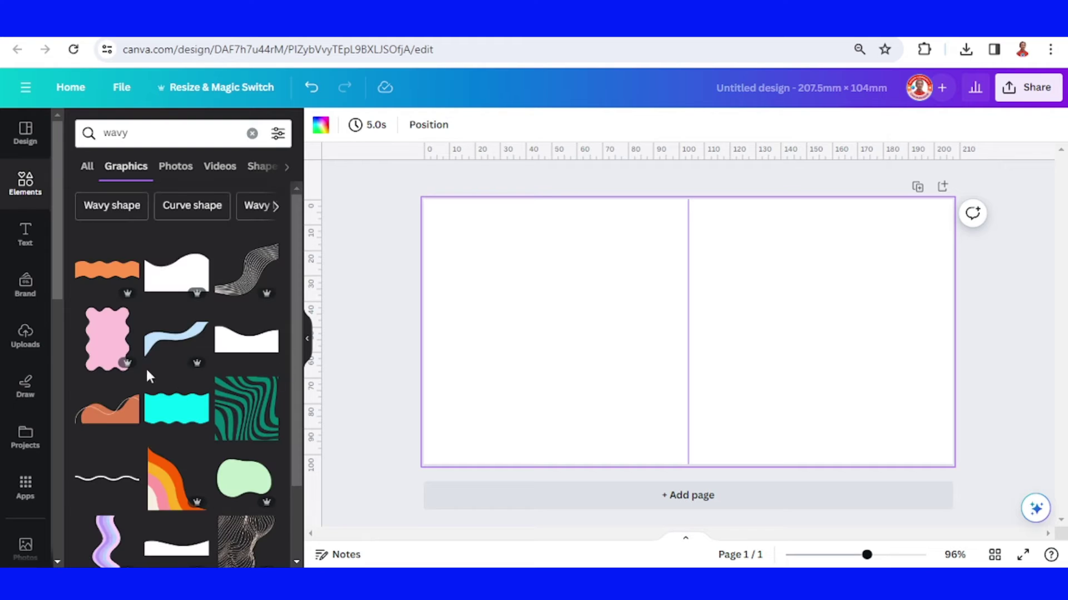
left_click(105, 343)
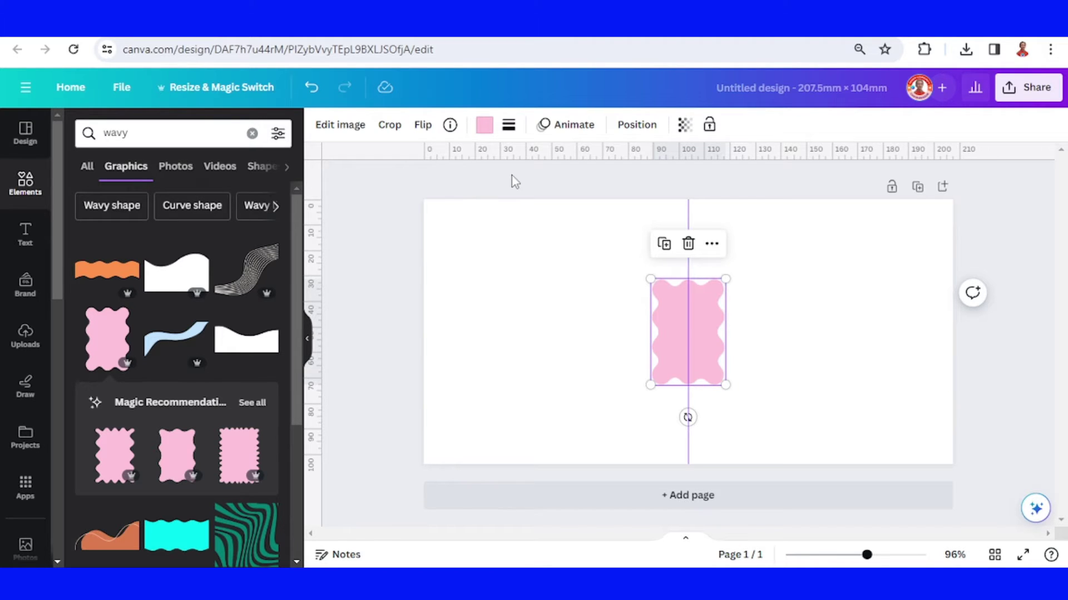
Recolour the wavy rectangle to the deep orange #F1620A
left_click(484, 125)
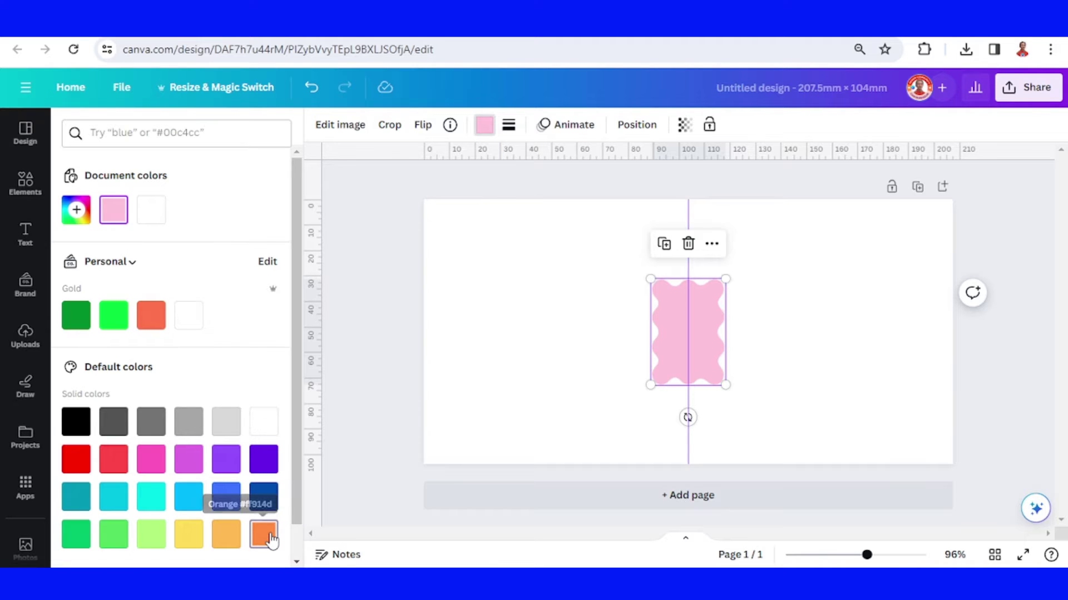
left_click(270, 541)
left_click(76, 209)
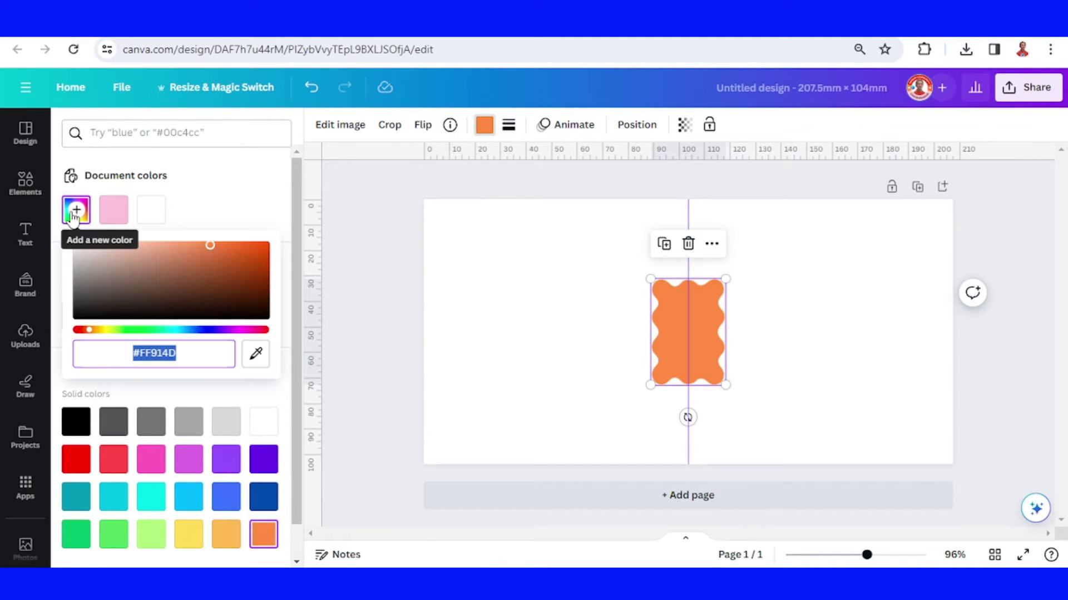
left_click(262, 246)
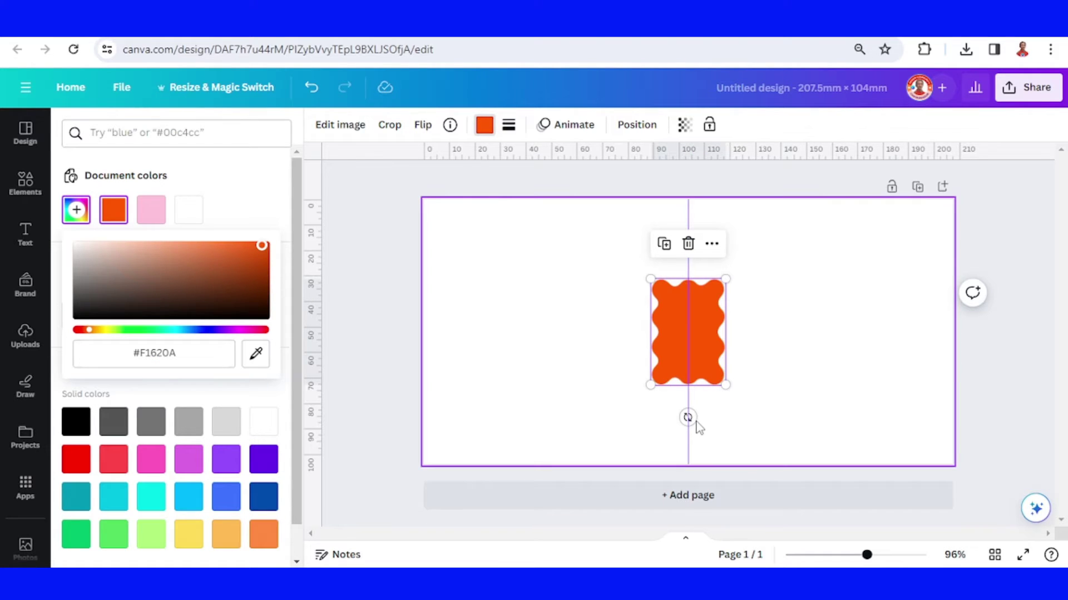
Rotate and enlarge the orange shape into a slanted wave on the page's lower left, and extend it across the right half with a duplicate
left_click_drag(688, 418, 311, 564)
left_click_drag(734, 428, 740, 455)
left_click_drag(808, 457, 809, 488)
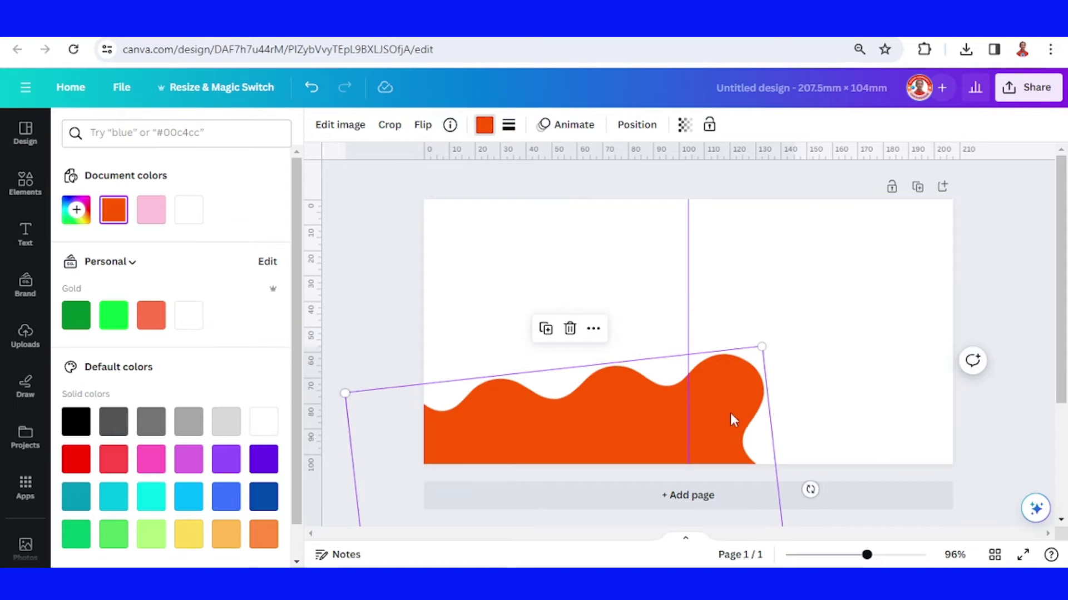
left_click_drag(731, 419, 722, 387)
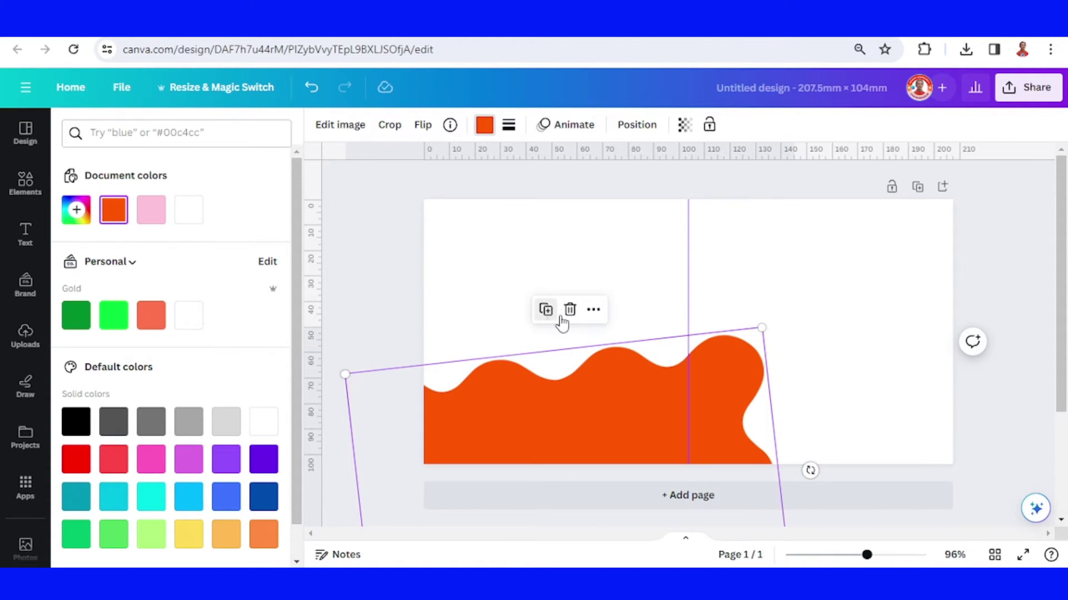
left_click(545, 310)
mouse_move(524, 419)
left_mouse_down()
mouse_move(870, 398)
mouse_move(839, 370)
mouse_move(849, 373)
left_mouse_up()
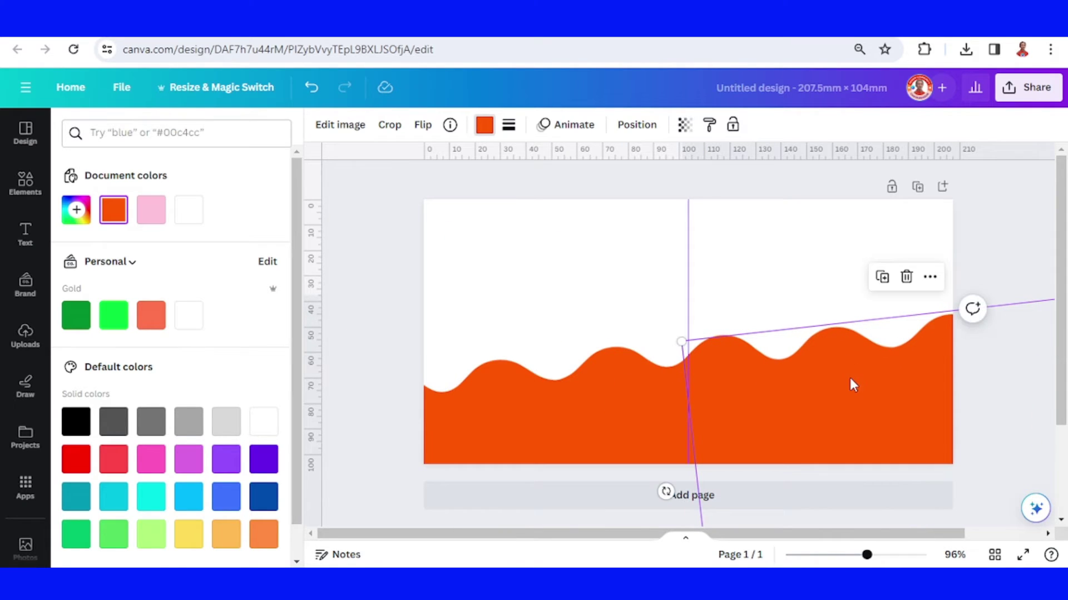
Search the elements for "orange" and limit the results to photos
left_click(25, 183)
left_click(135, 133)
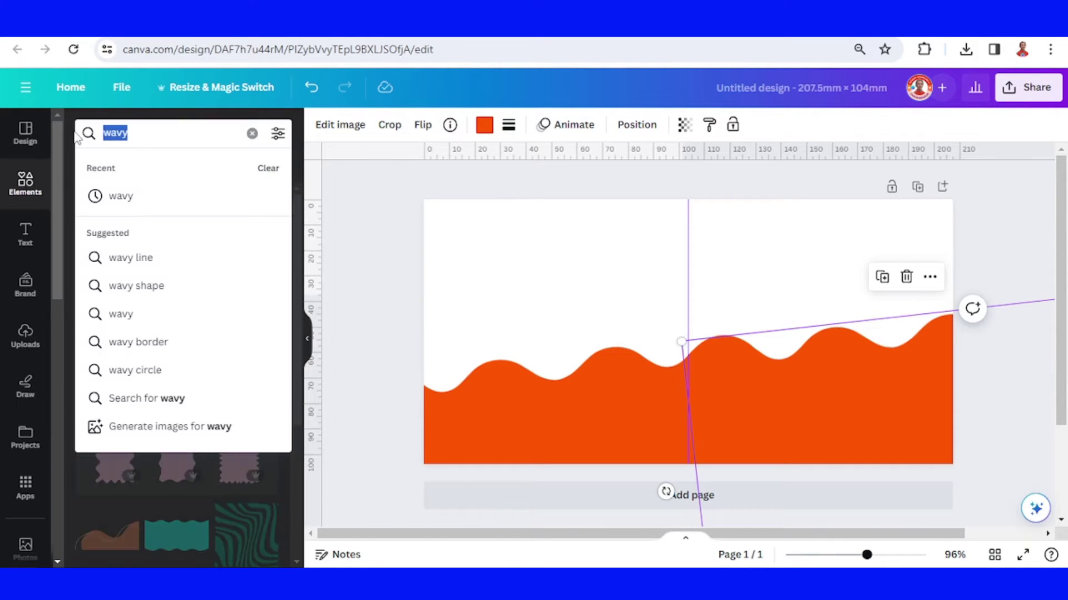
type("o")
key("BackSpace")
type("orange")
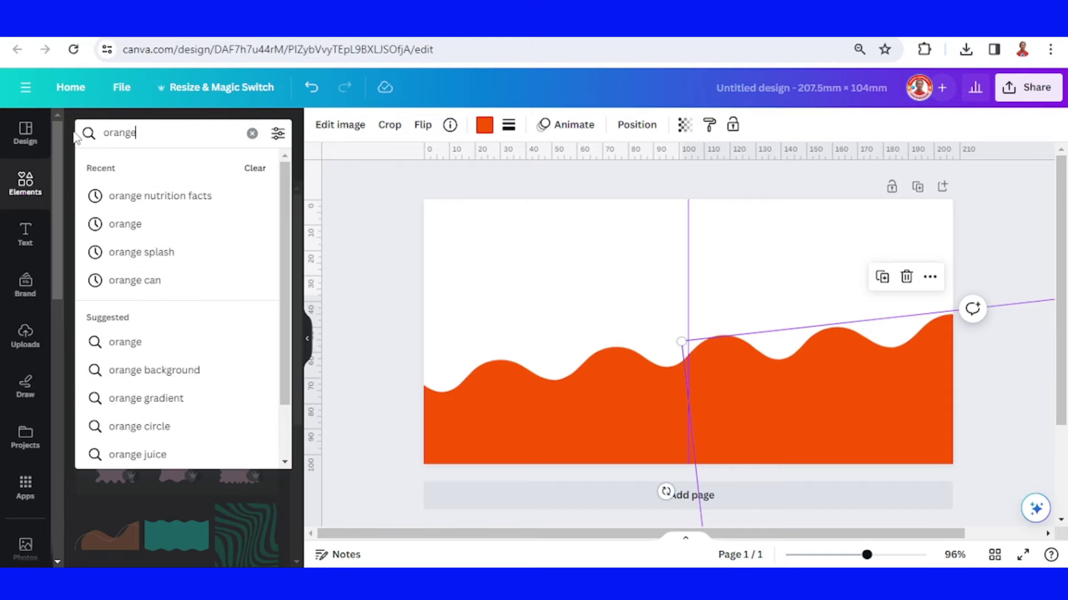
key("Return")
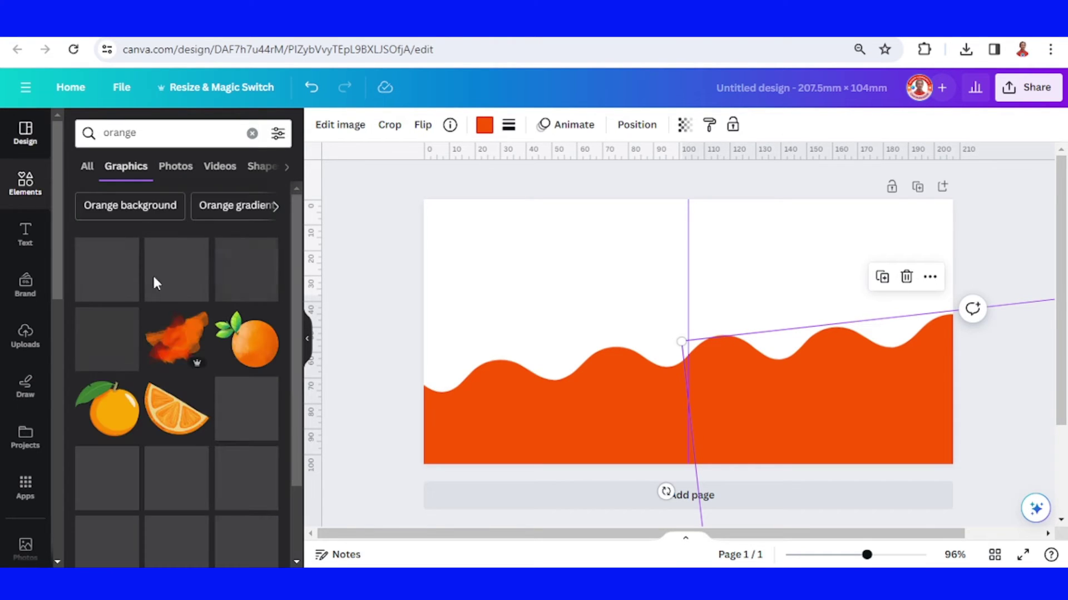
left_click(174, 174)
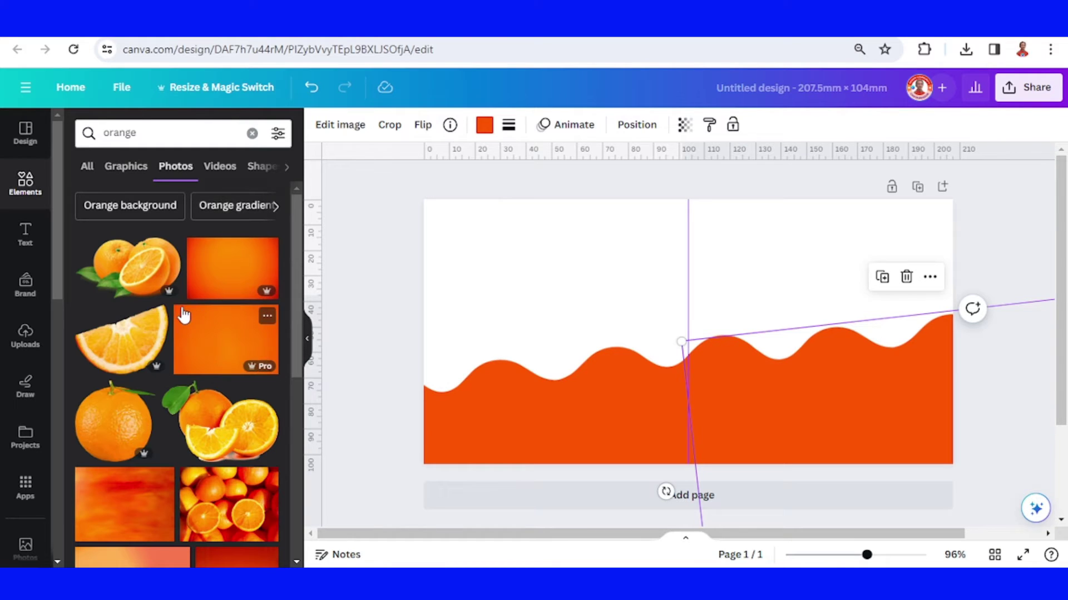
Add the cut-out photo of a halved orange with a wedge and leaves, and place it reduced over the wave in the left half
scroll(184, 318, "down", 5)
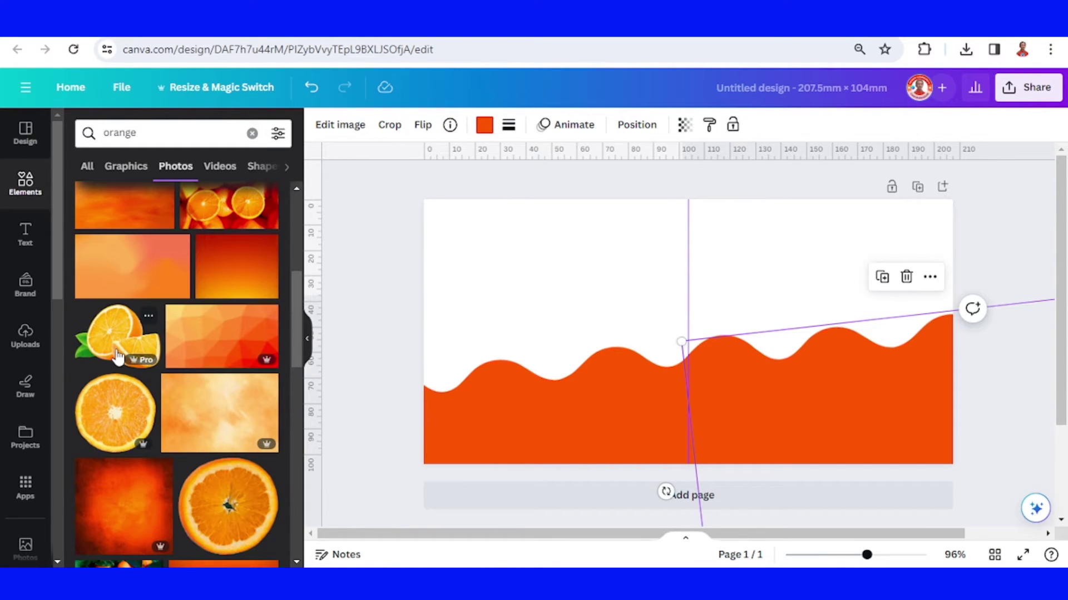
left_click(116, 334)
left_click_drag(828, 226, 692, 351)
left_click_drag(673, 411, 605, 382)
Add the red-to-green nutrition badges from a "nutrition facts" graphics search, and place them small below the orange photo
left_click(165, 133)
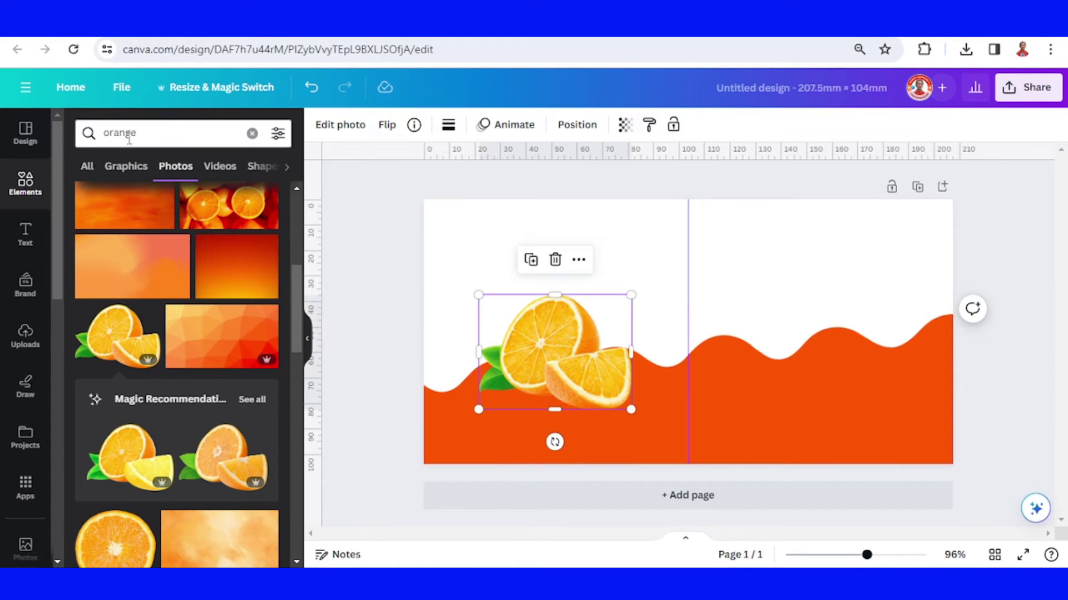
key("ctrl+a")
type("nu")
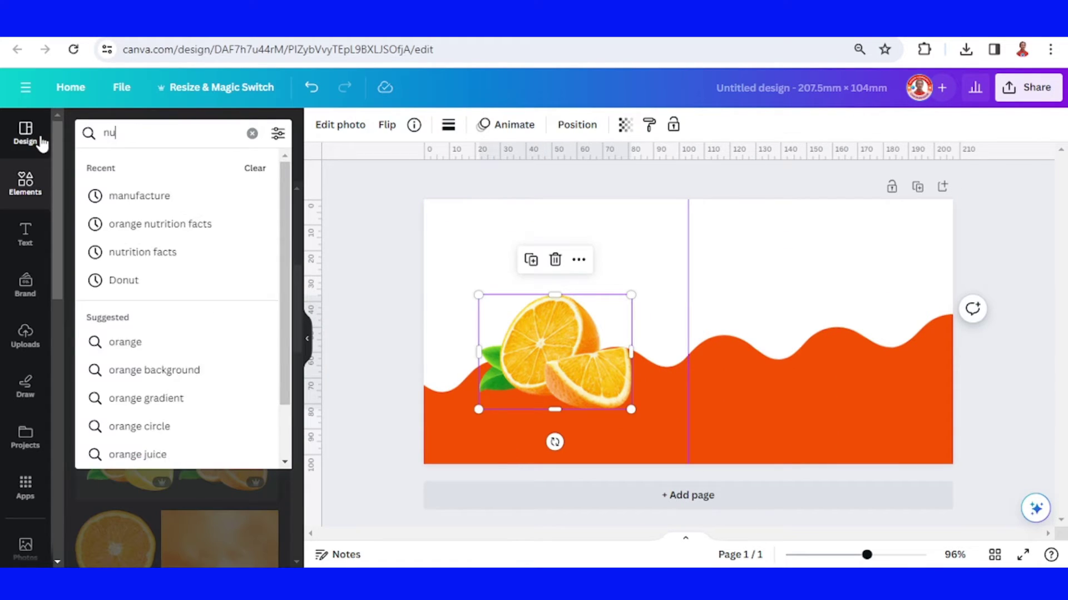
left_click(167, 252)
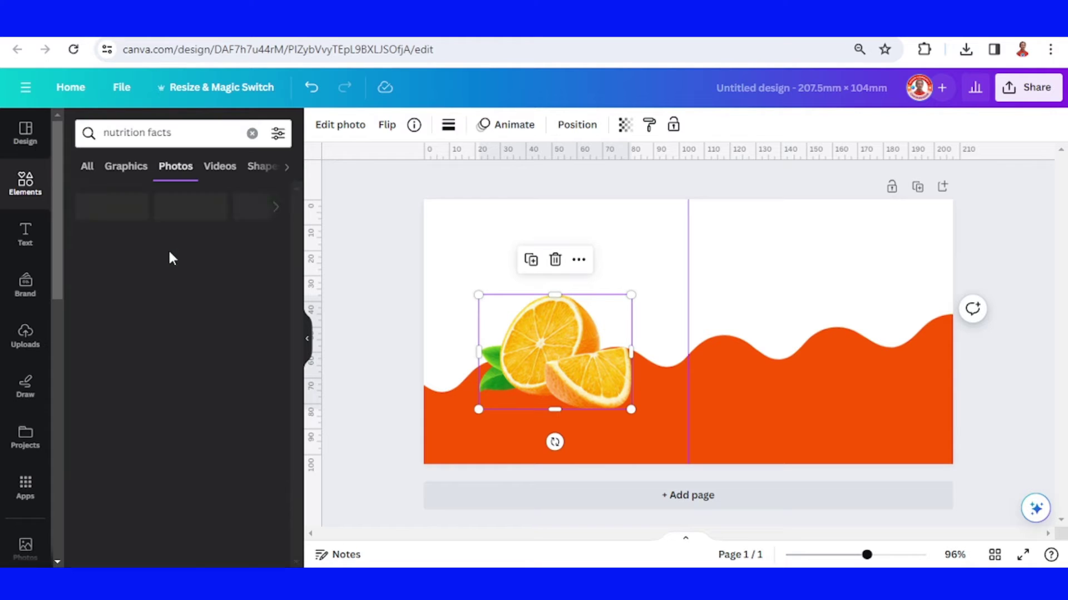
left_click(125, 167)
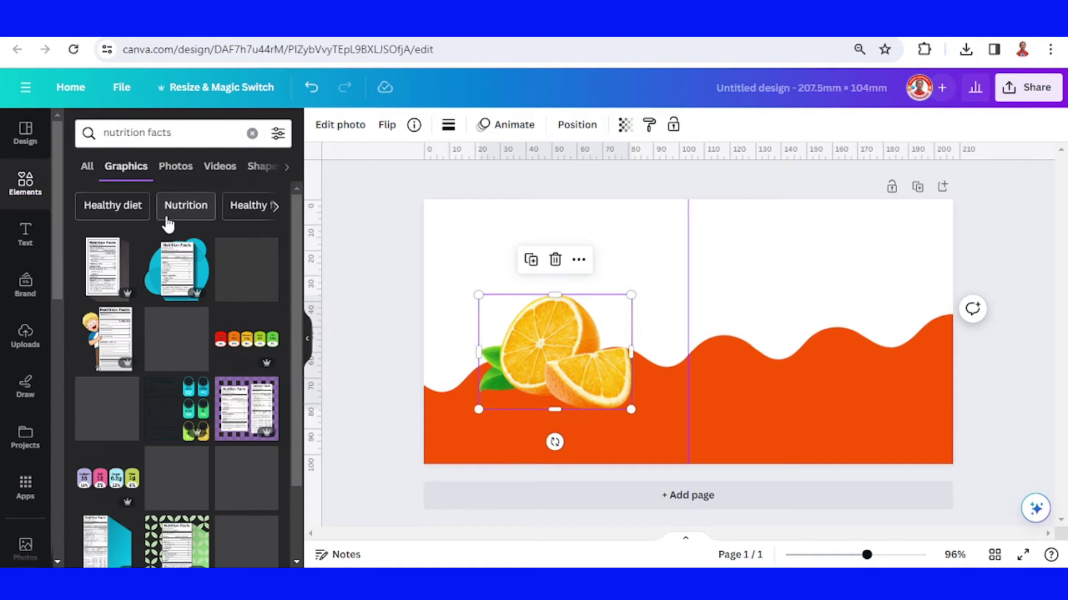
left_click(252, 346)
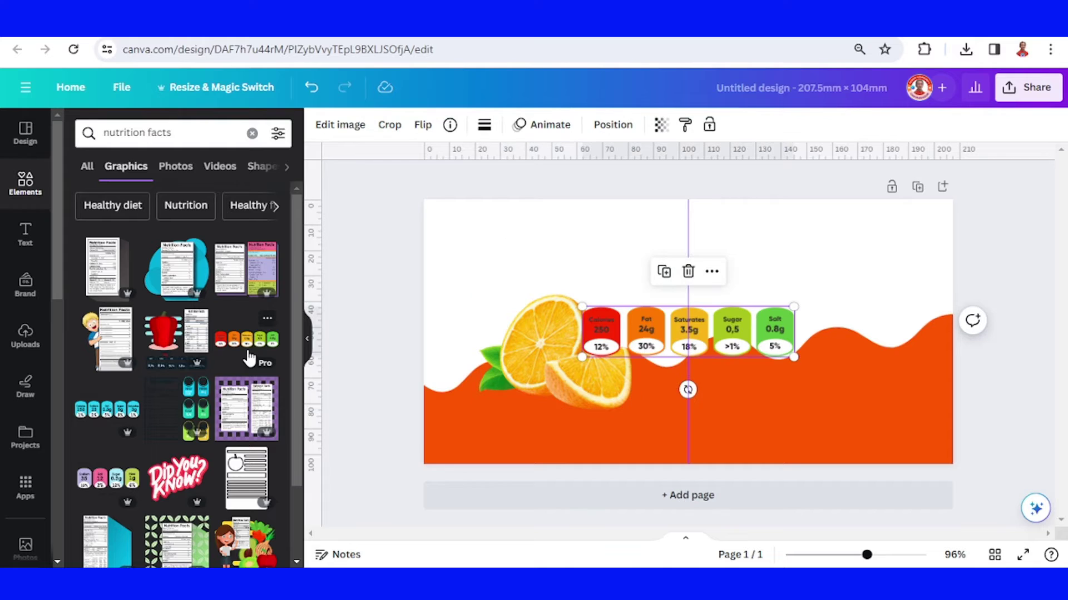
left_click_drag(791, 307, 583, 428)
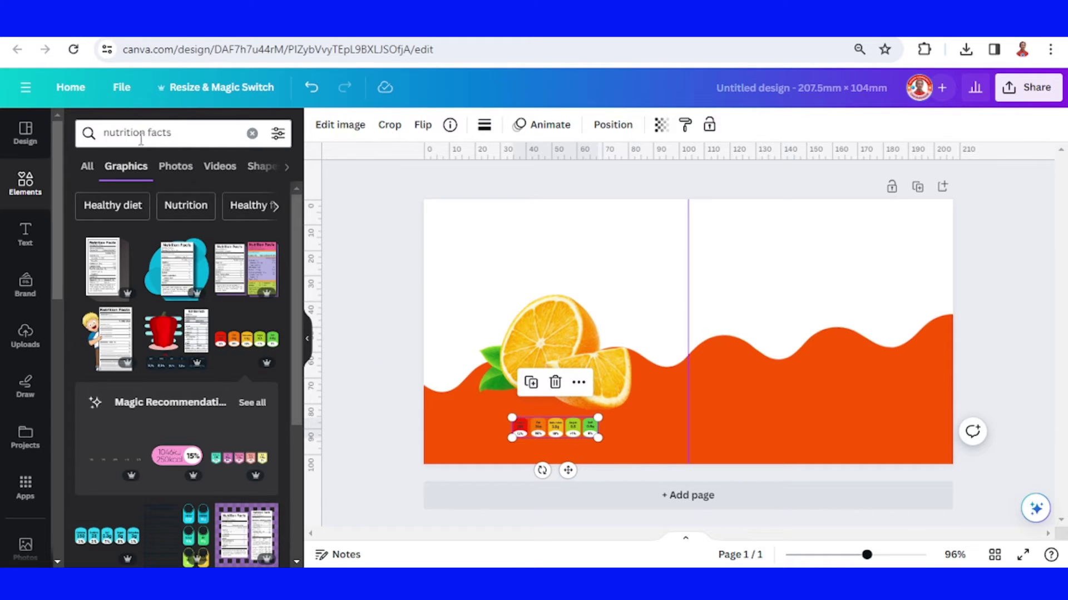
Add the nutrition label with a fruit outline from an "orange nutrition facts" search, and place it enlarged in the right half
left_click(106, 136)
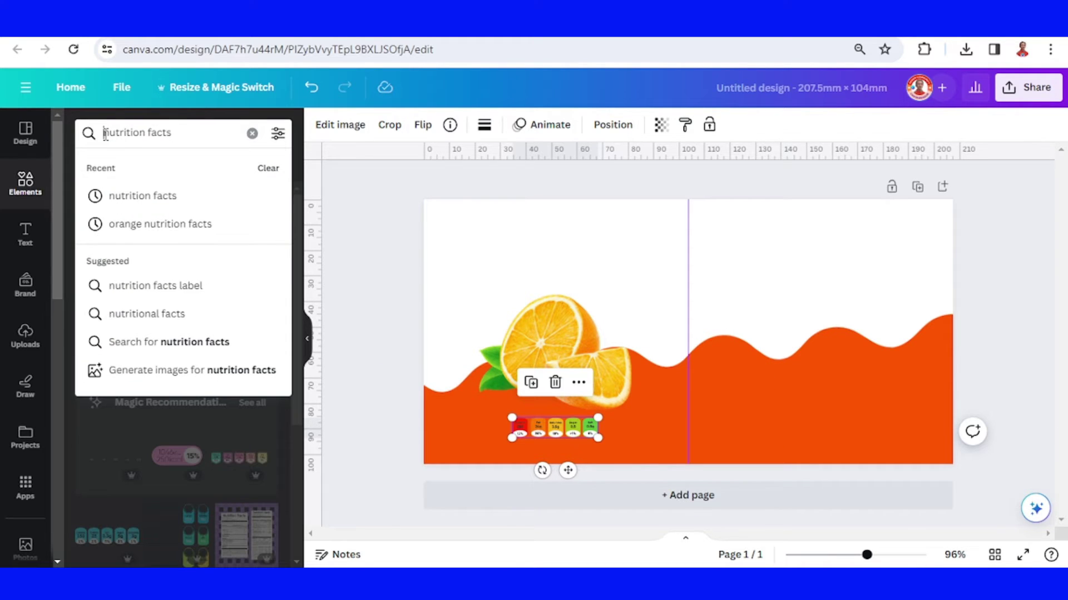
left_click(156, 224)
scroll(195, 244, "down", 1)
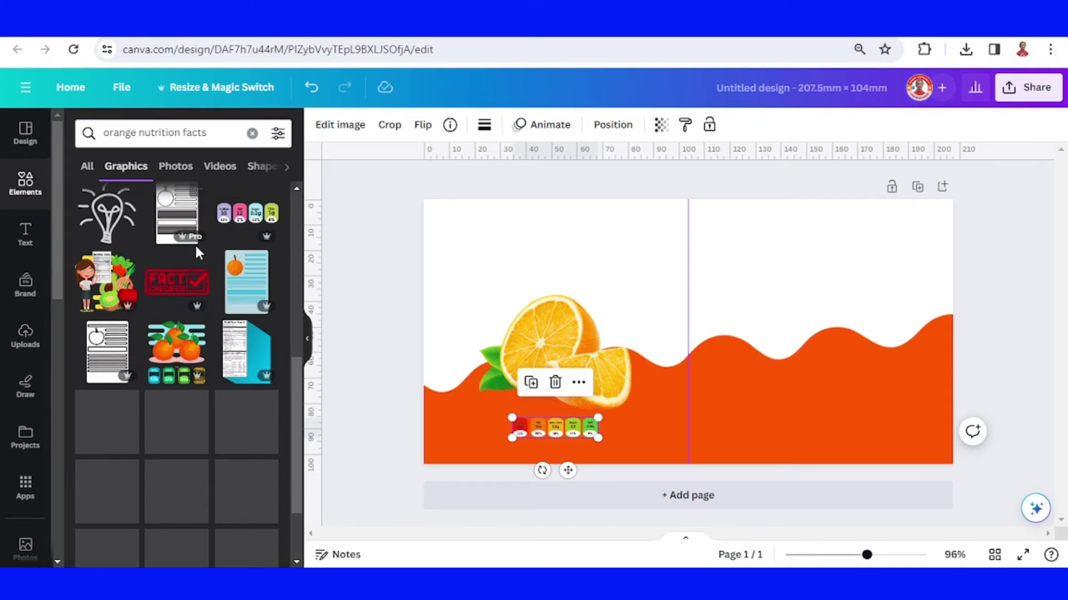
left_click(120, 356)
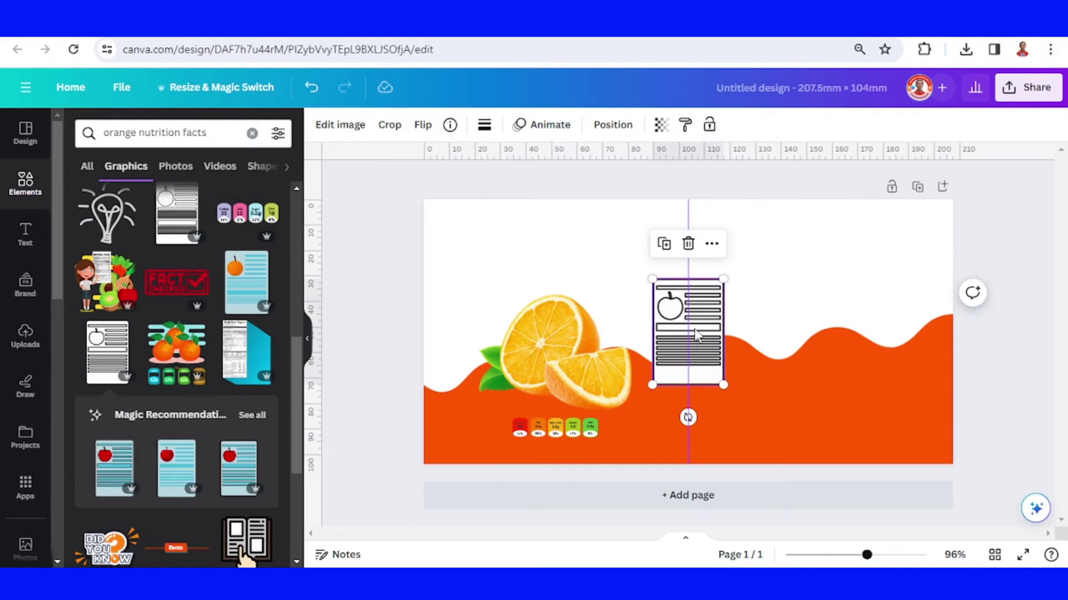
left_click_drag(712, 308, 834, 266)
left_click_drag(860, 332, 882, 382)
Search the graphics for "ingredients list" and add the list of white bars with orange dots
left_click(154, 132)
type("ingredient")
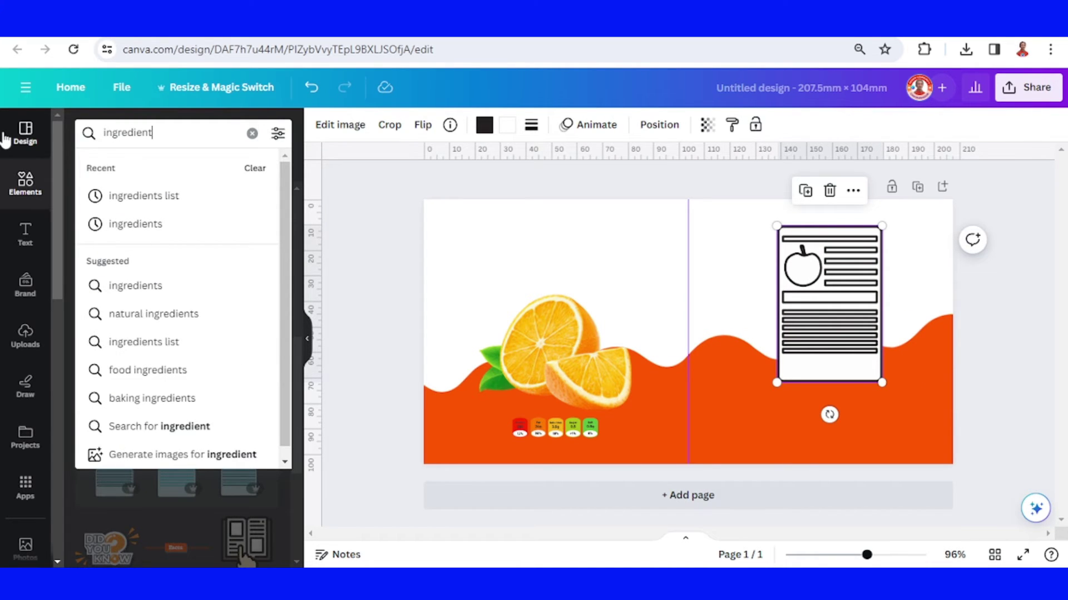
left_click(143, 342)
scroll(174, 374, "down", 5)
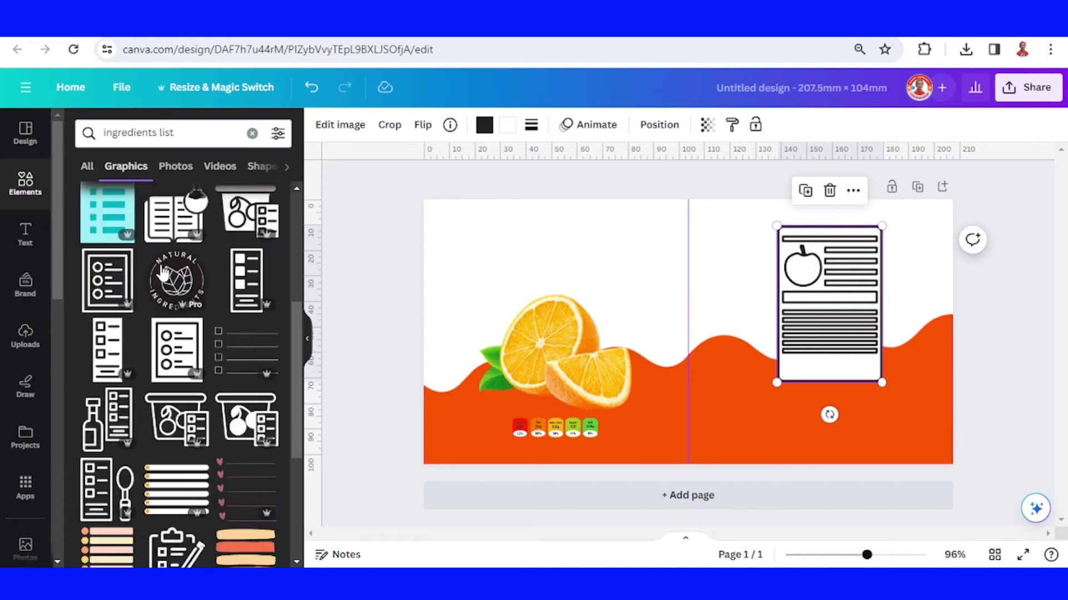
left_click(174, 374)
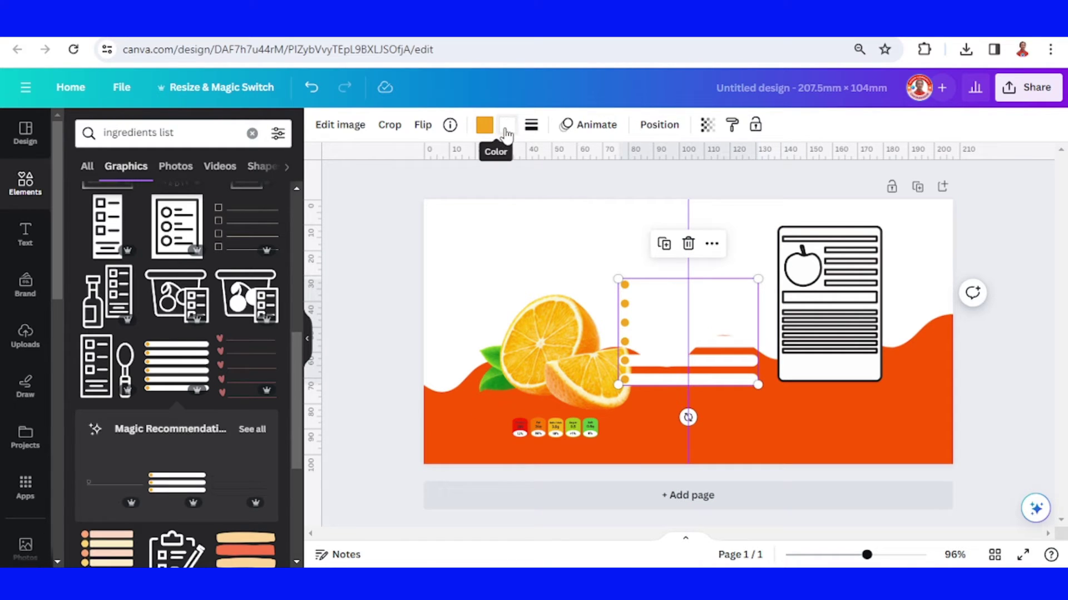
Recolour the list's white bars grey, and place the list below the nutrition label with both reduced to the same width
left_click(506, 126)
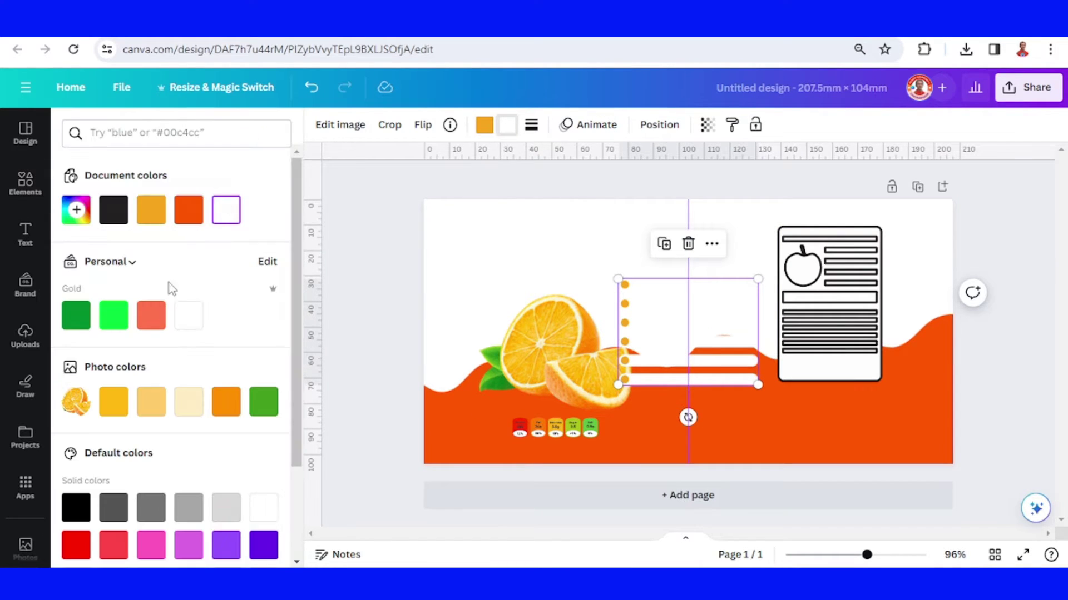
left_click(166, 508)
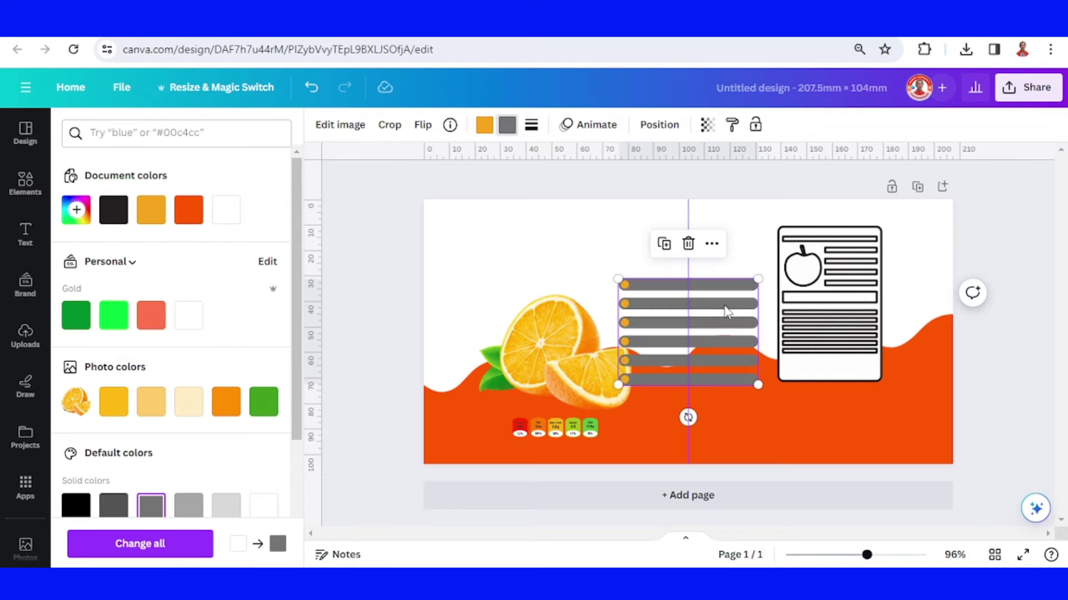
left_click_drag(723, 311, 861, 384)
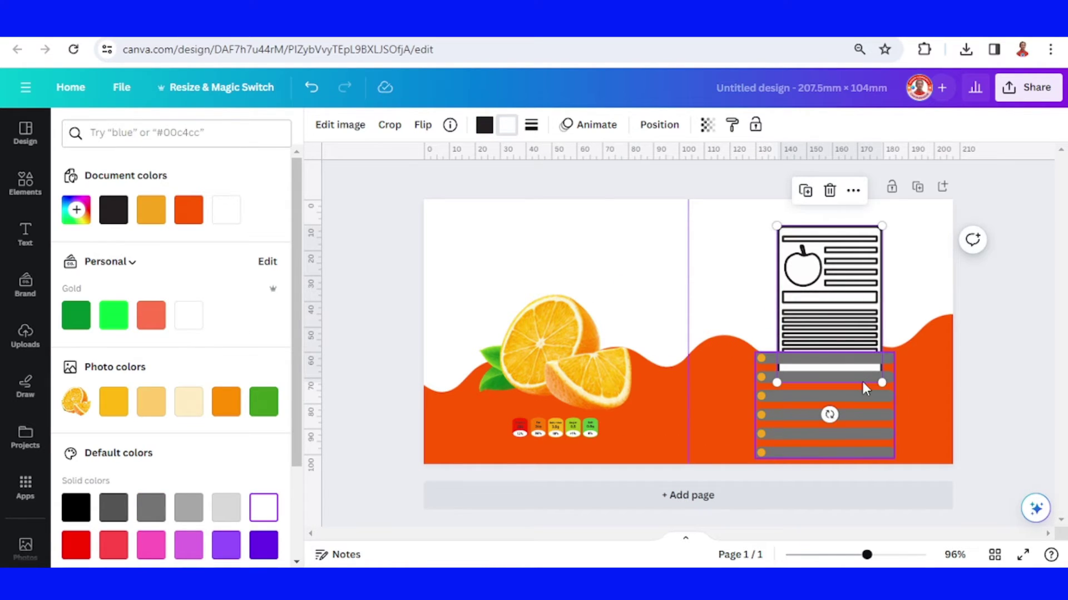
left_click_drag(891, 352, 862, 369)
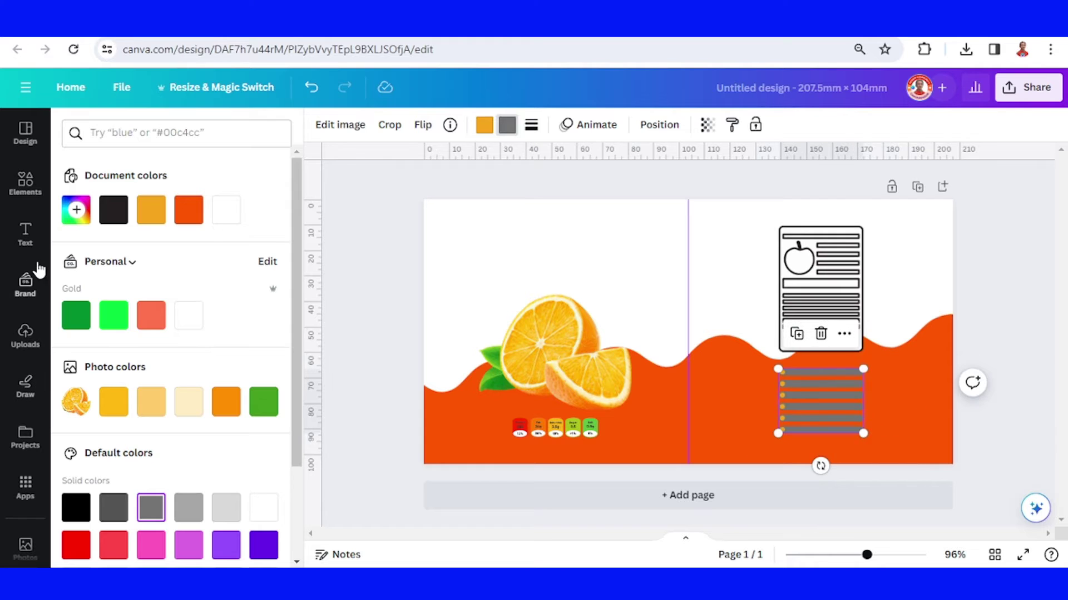
Add the body text "netto 330 ml" and place it between the orange photo and the nutrition badges
left_click(25, 233)
left_click(273, 384)
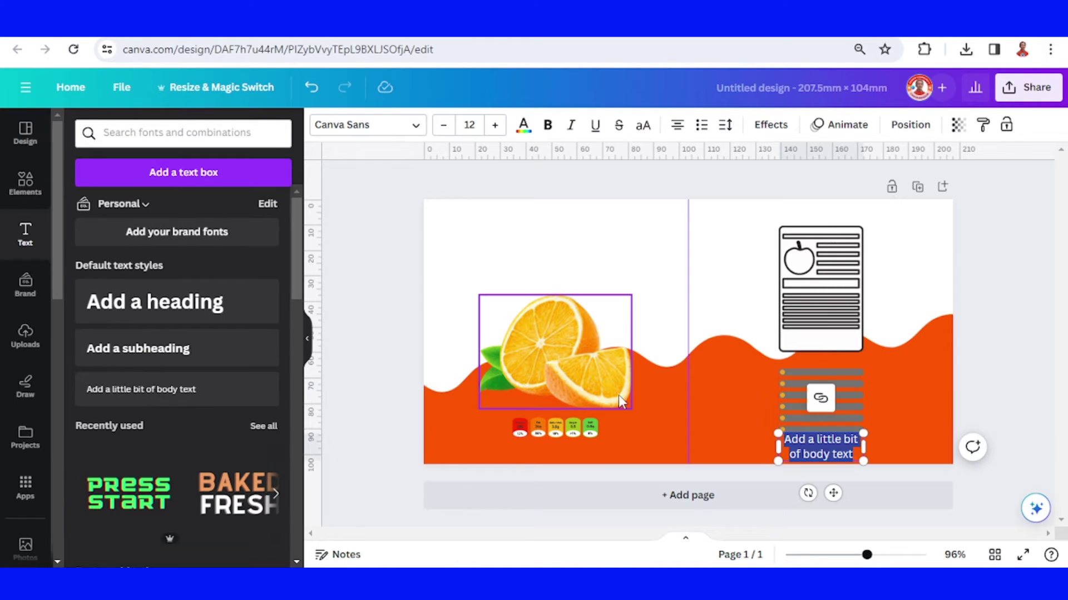
type("netto 330 ml")
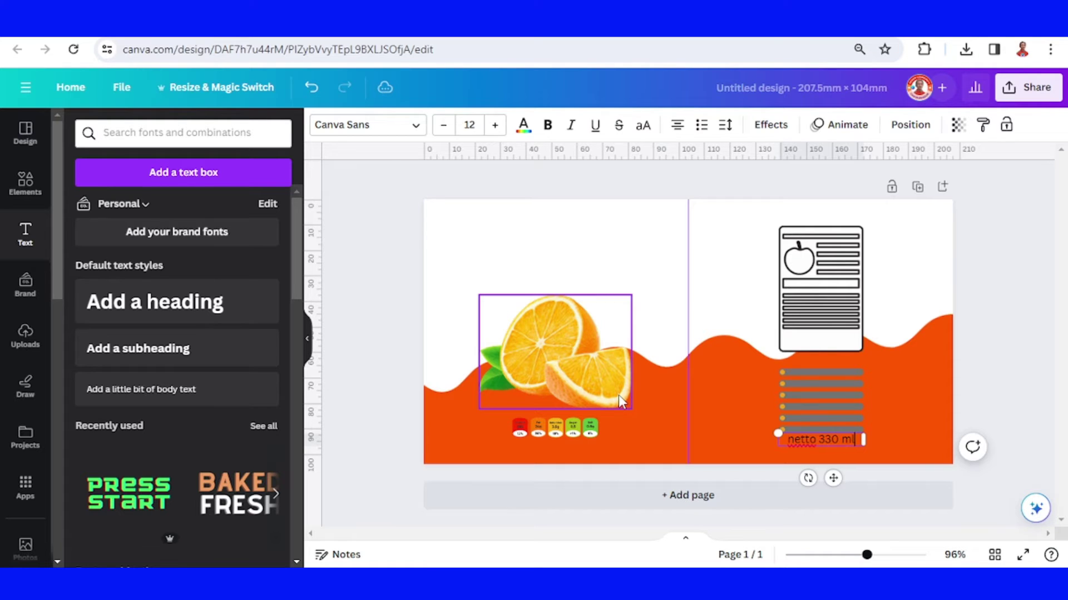
left_click_drag(833, 478, 568, 442)
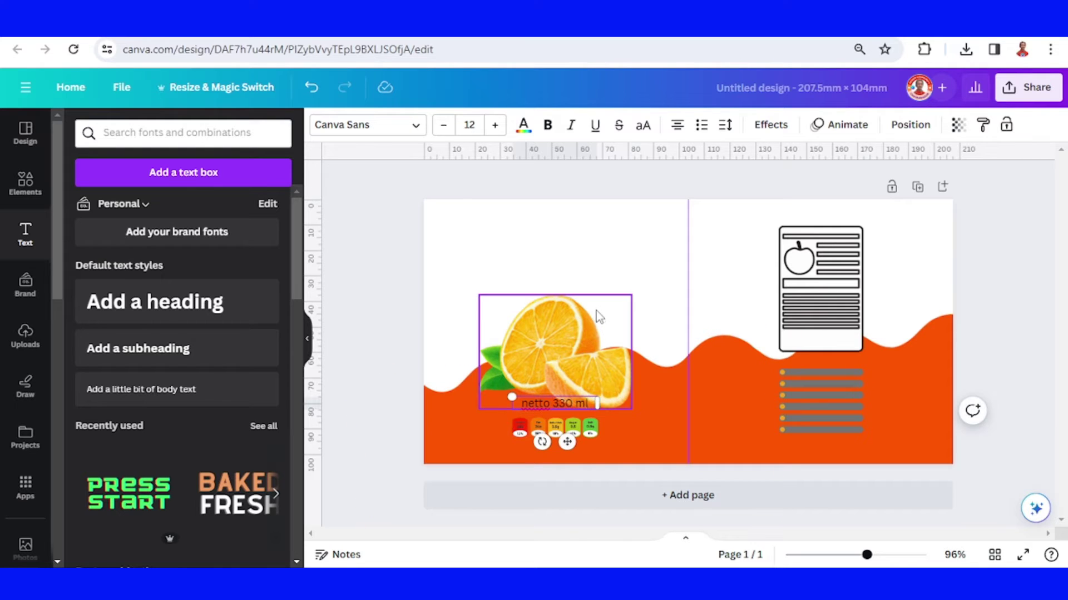
Add the curved splash from a "water splash" graphics search, and place it over the orange photo
left_click(25, 184)
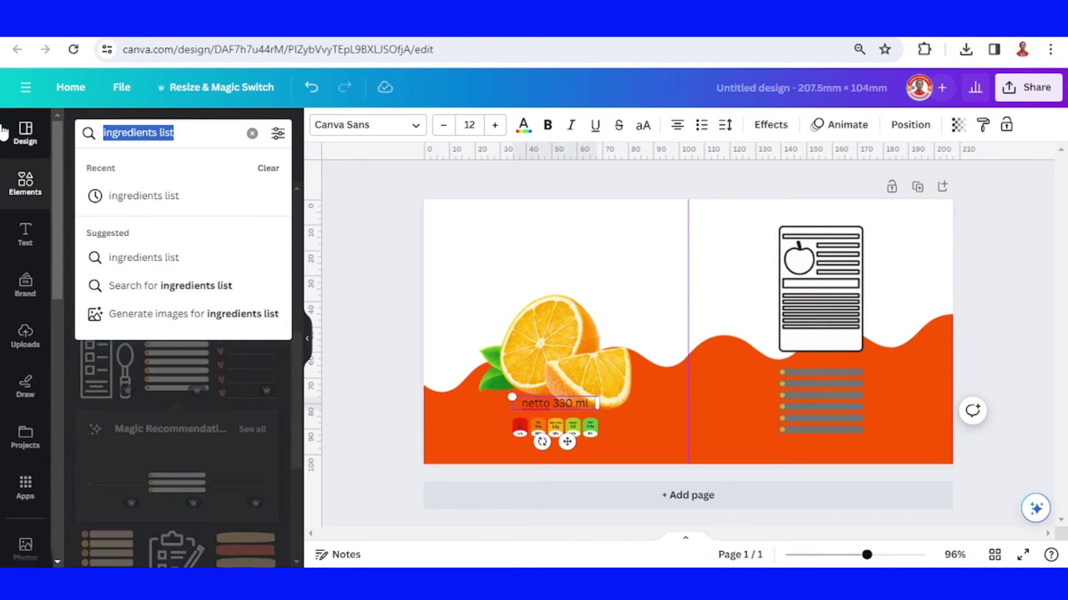
type("water")
left_click(178, 310)
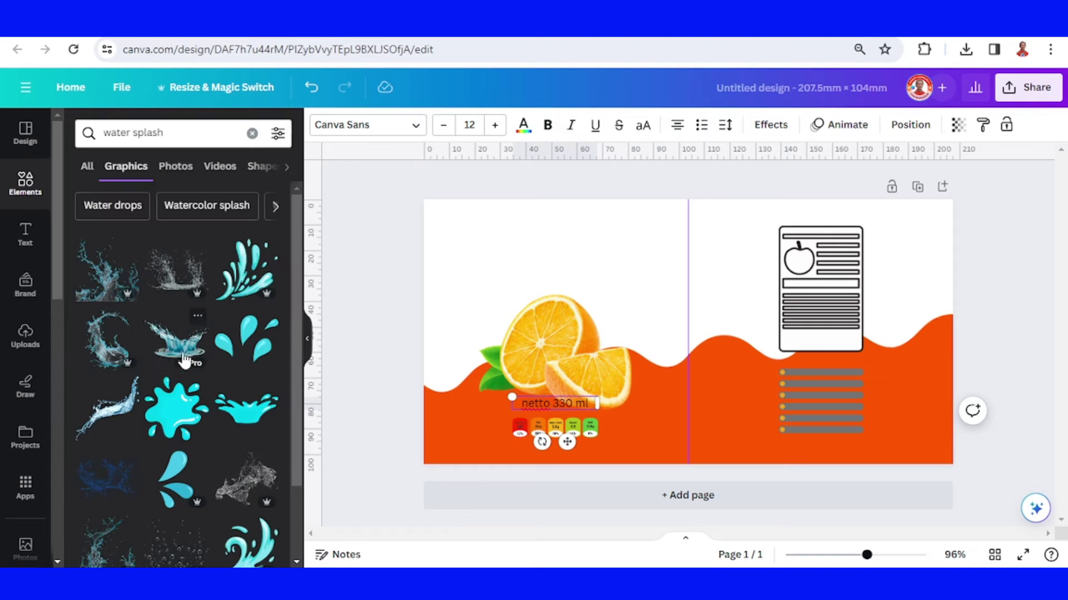
left_click(107, 352)
left_click_drag(656, 356, 531, 341)
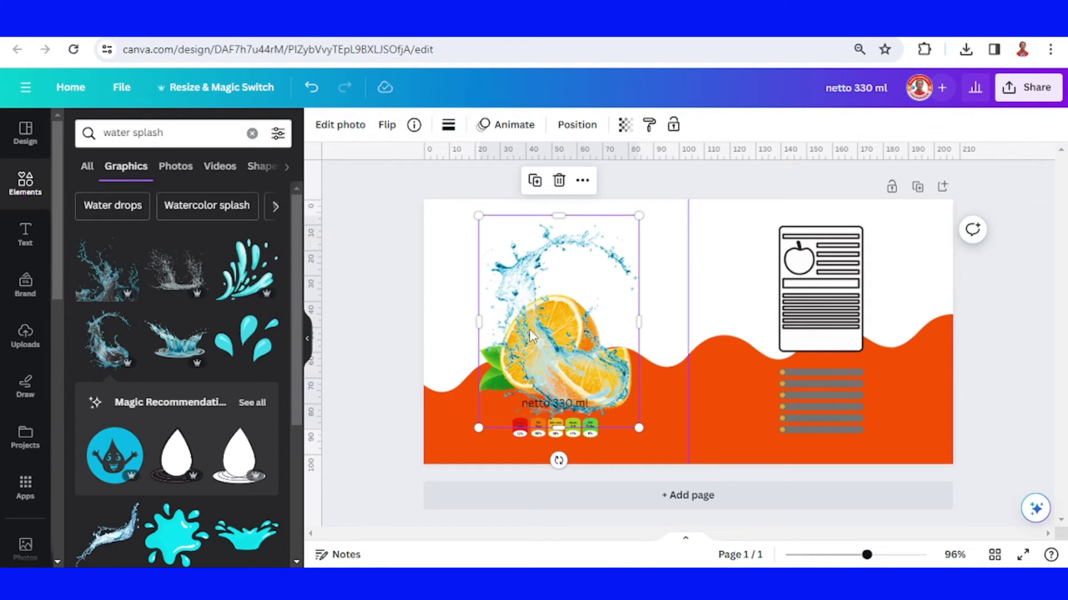
Recolour the splash's blue to golden yellow with hue -74, saturation 98 and brightness 43
left_click(340, 128)
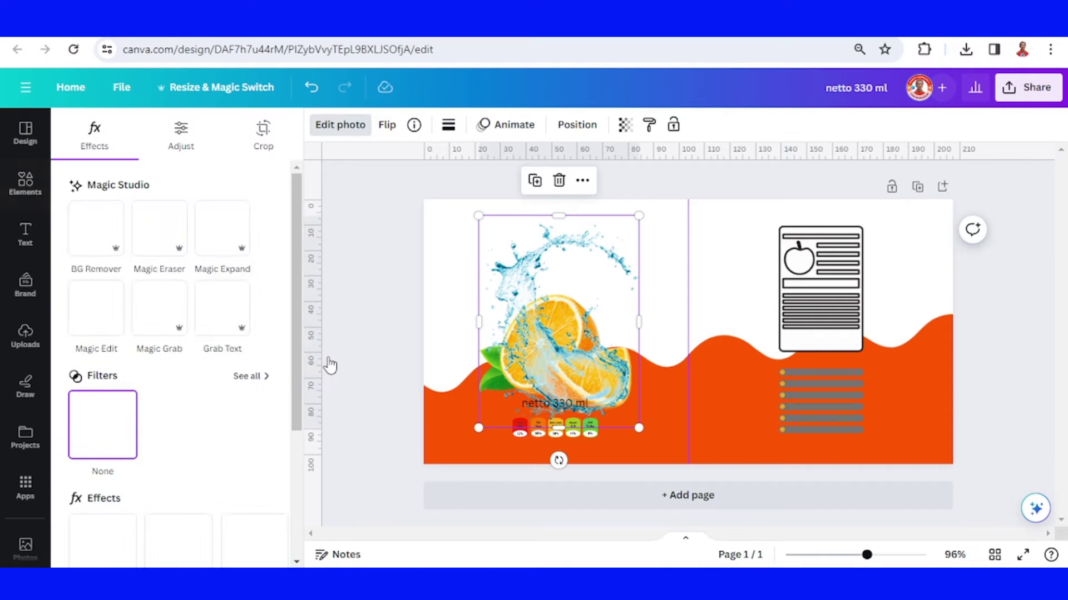
left_click(182, 140)
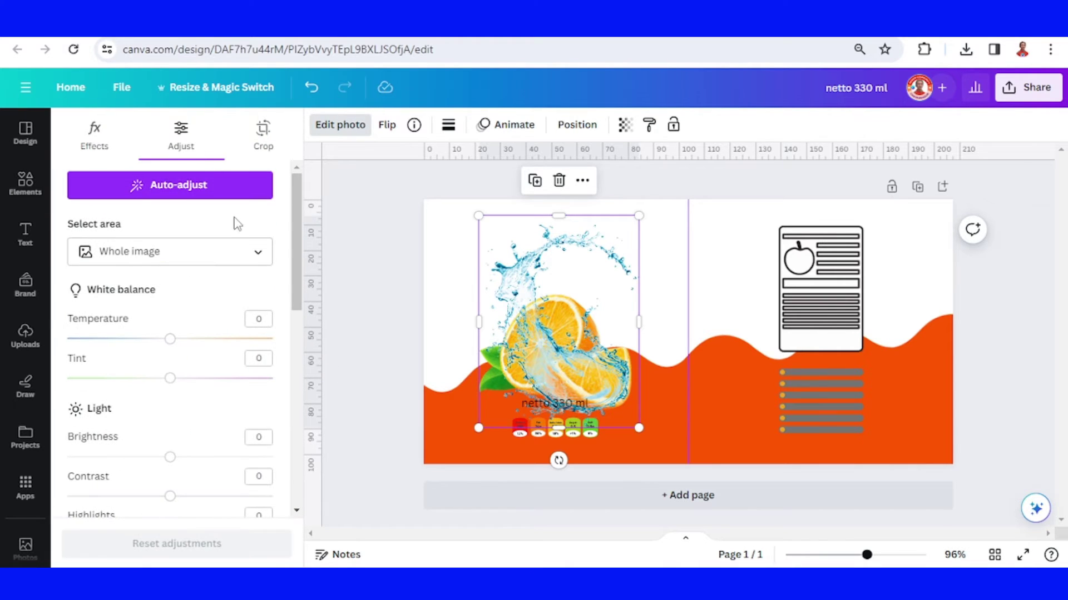
scroll(200, 321, "down", 8)
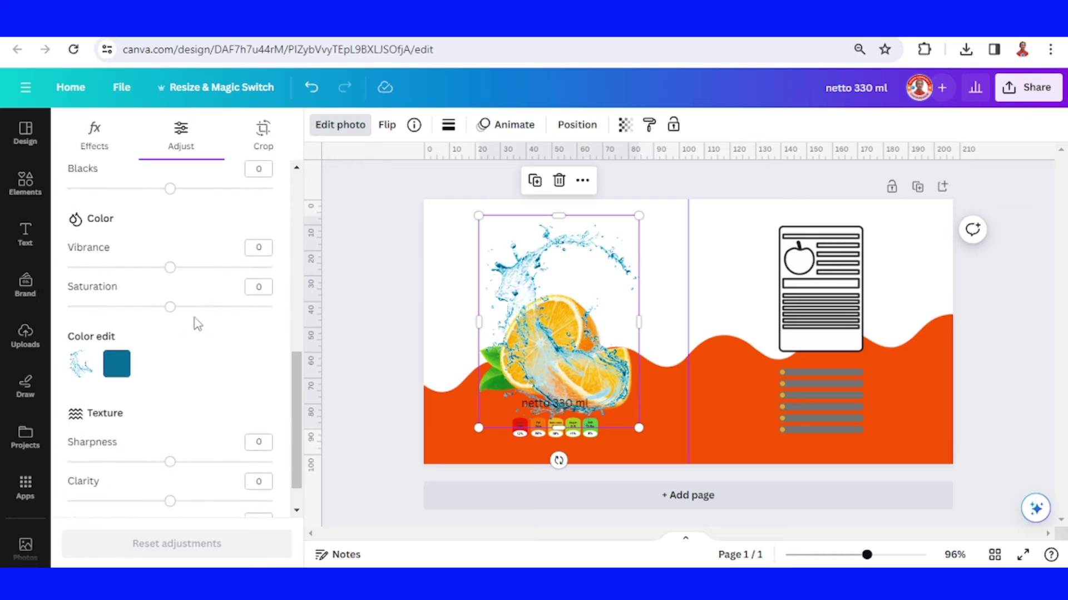
left_click(117, 361)
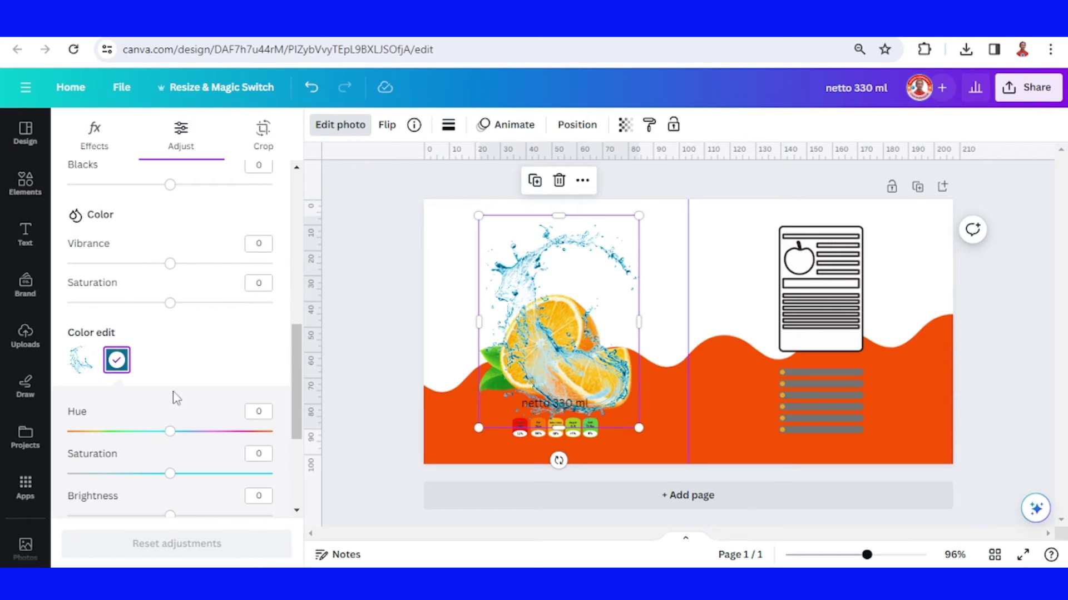
left_click_drag(139, 437, 75, 434)
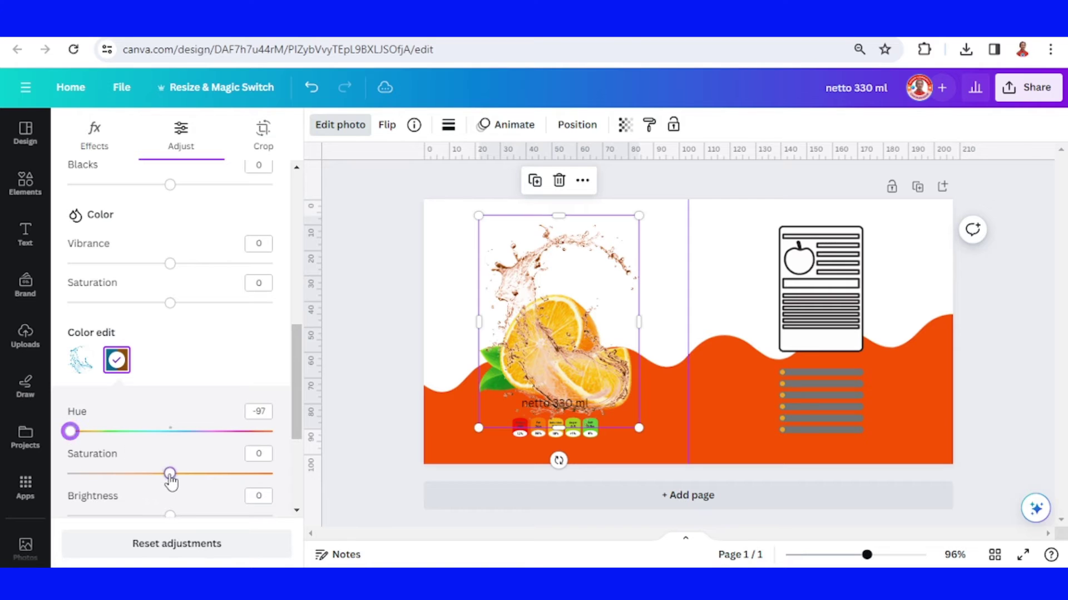
left_click_drag(171, 479, 269, 473)
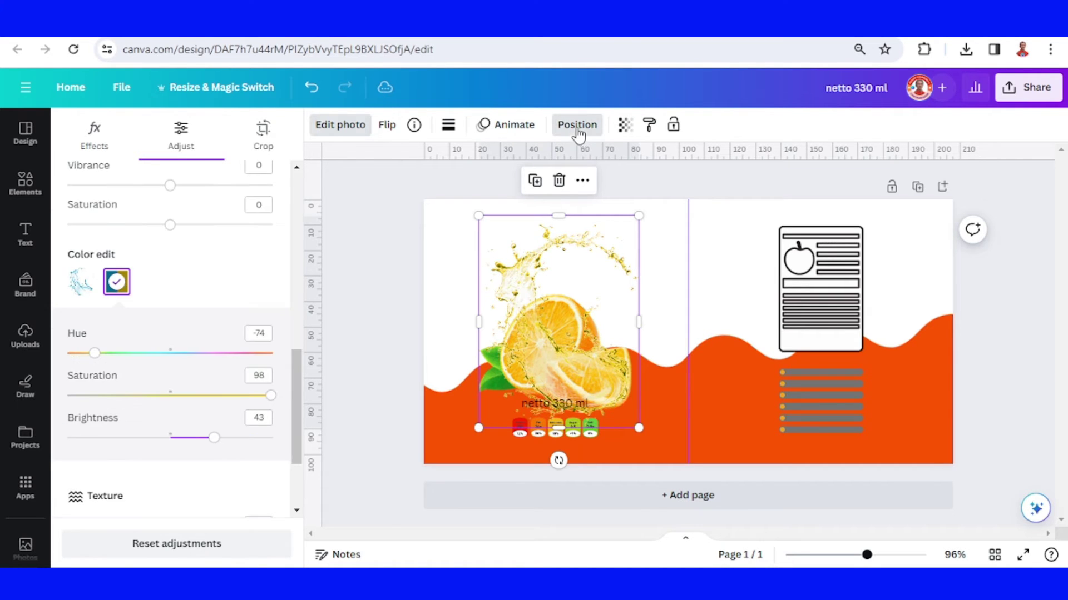
Move the splash layer directly behind the orange photo
left_click(577, 127)
left_click(233, 131)
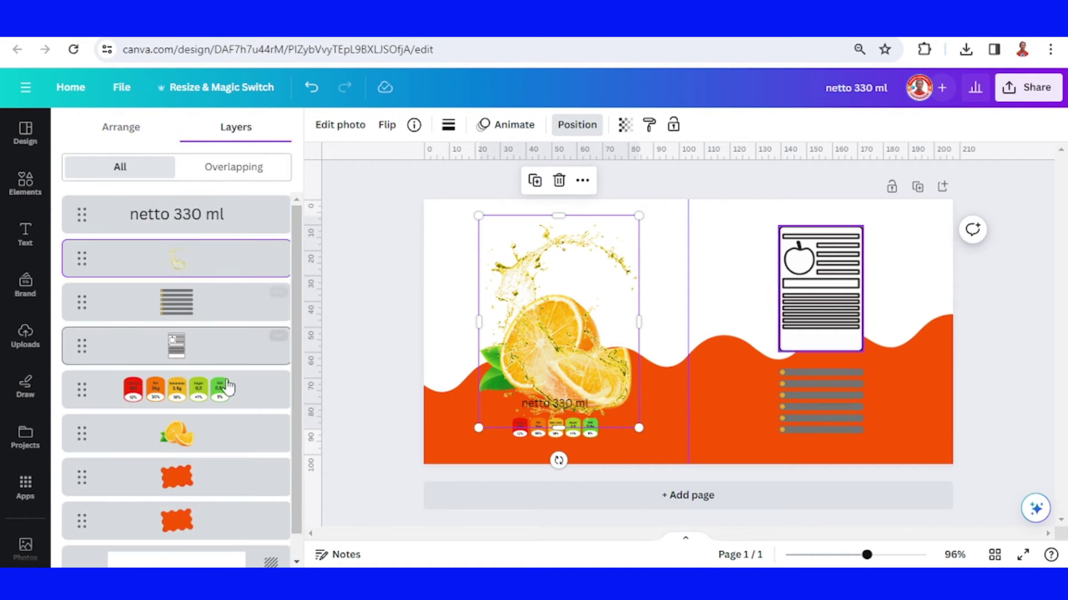
left_click_drag(199, 277, 260, 430)
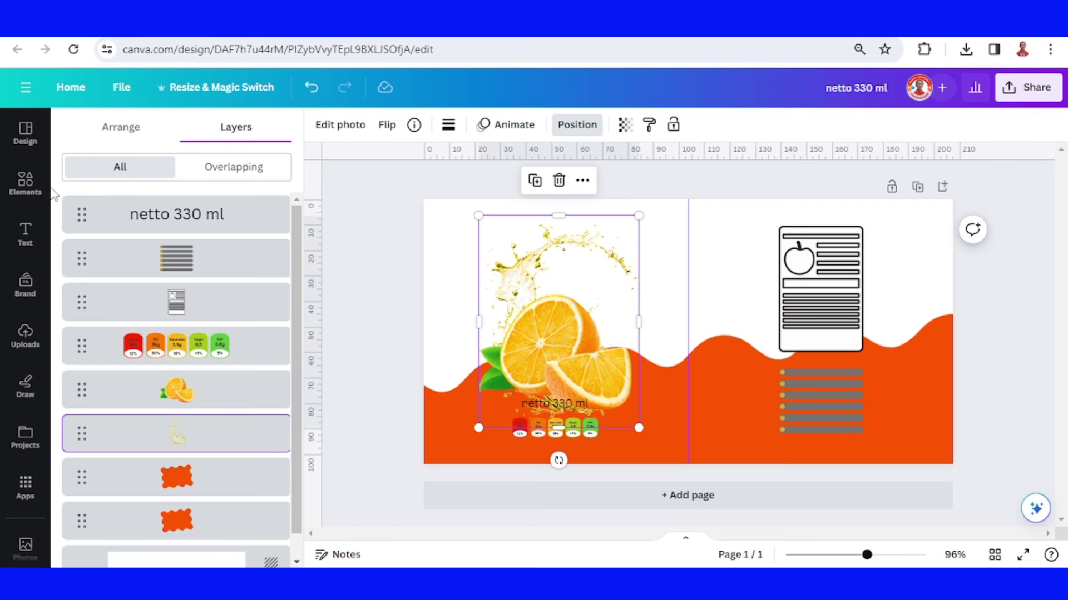
Add the water fizzing bubbles from a "water splash" graphics search, and place them at the lower-left corner of the label
left_click(26, 189)
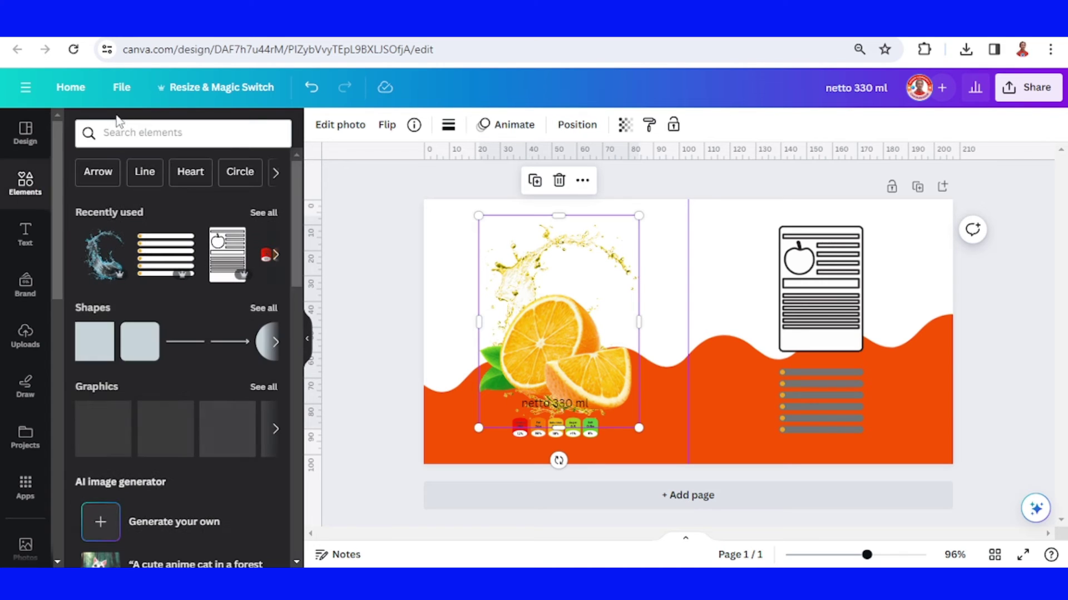
left_click(118, 128)
left_click(130, 193)
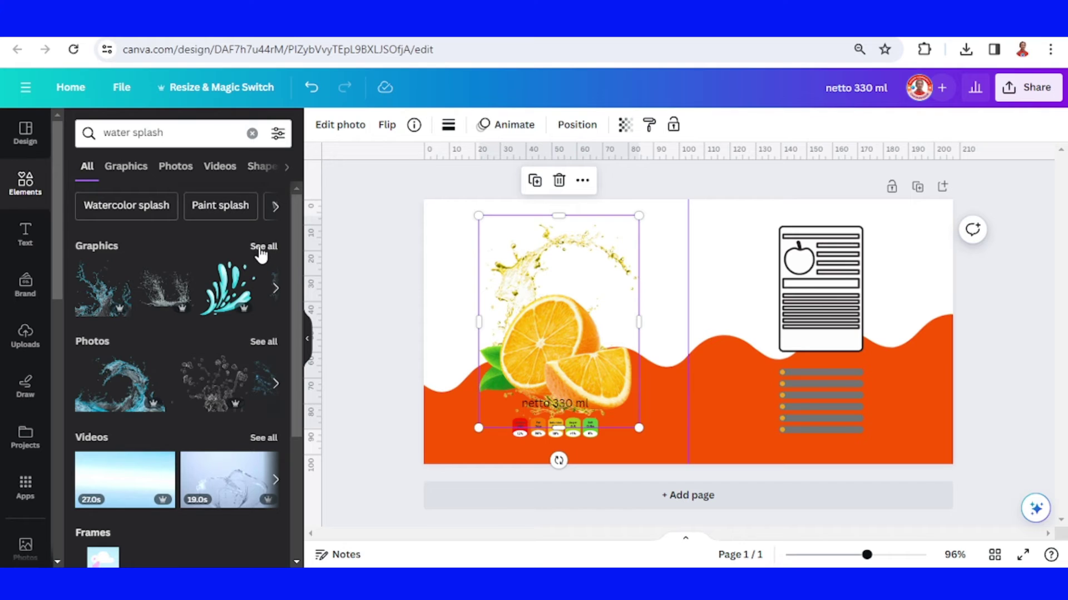
left_click(261, 249)
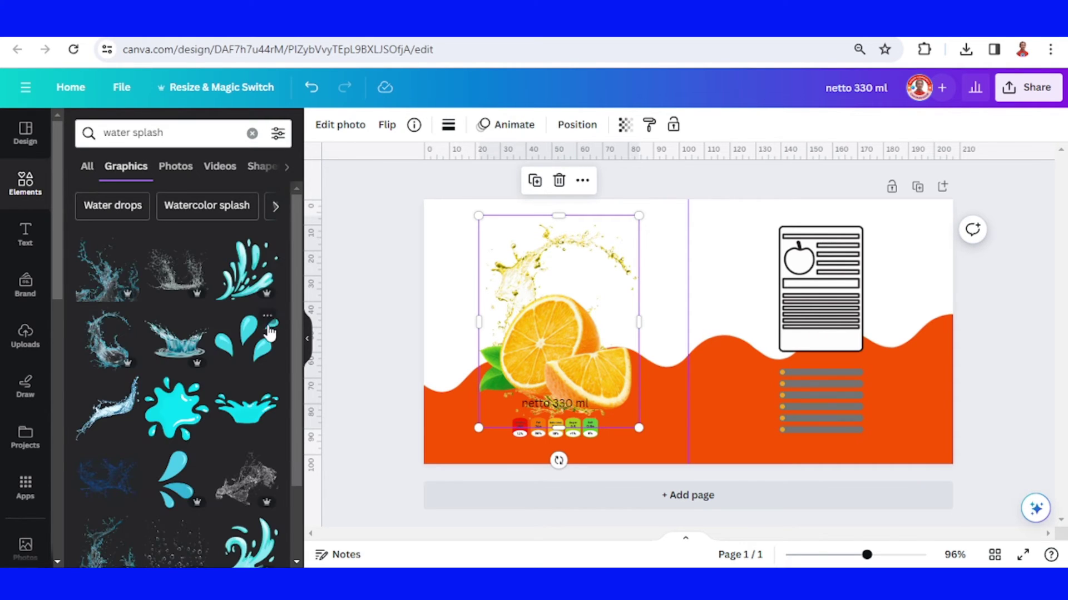
scroll(258, 334, "down", 3)
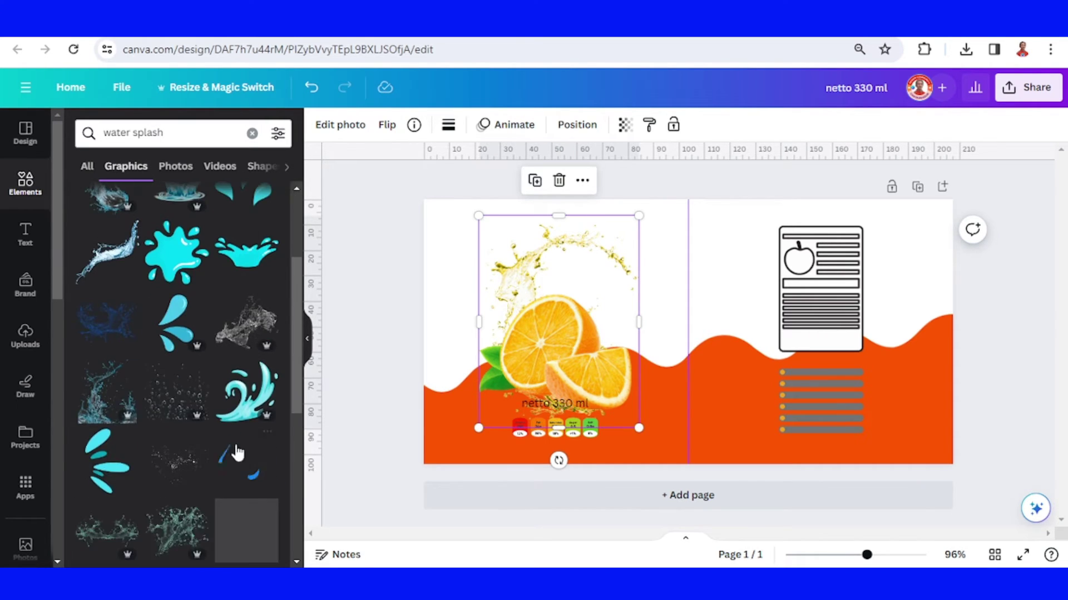
left_click(198, 371)
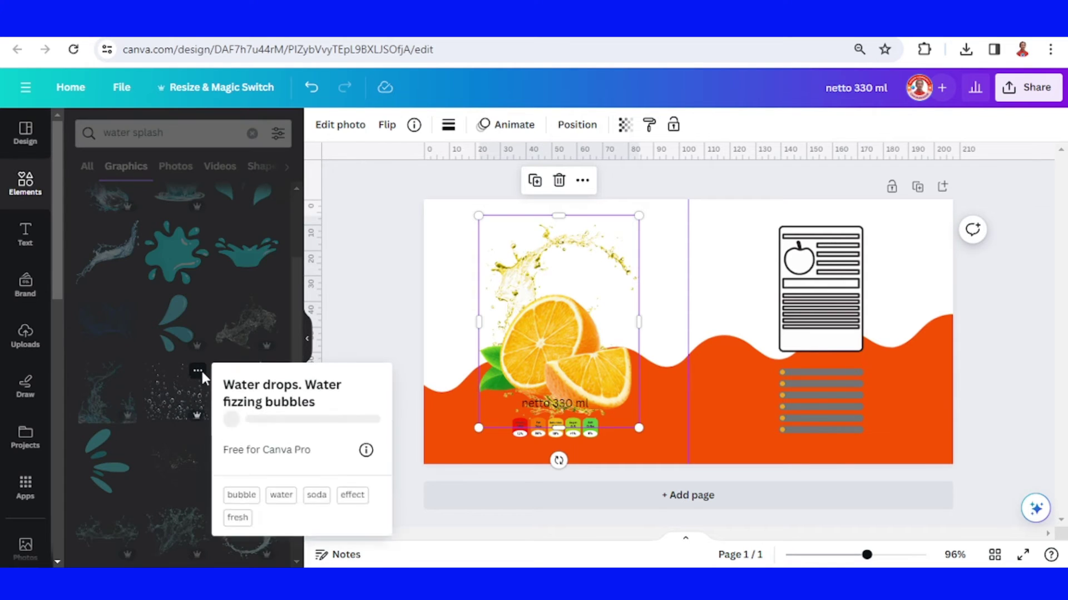
left_click(169, 404)
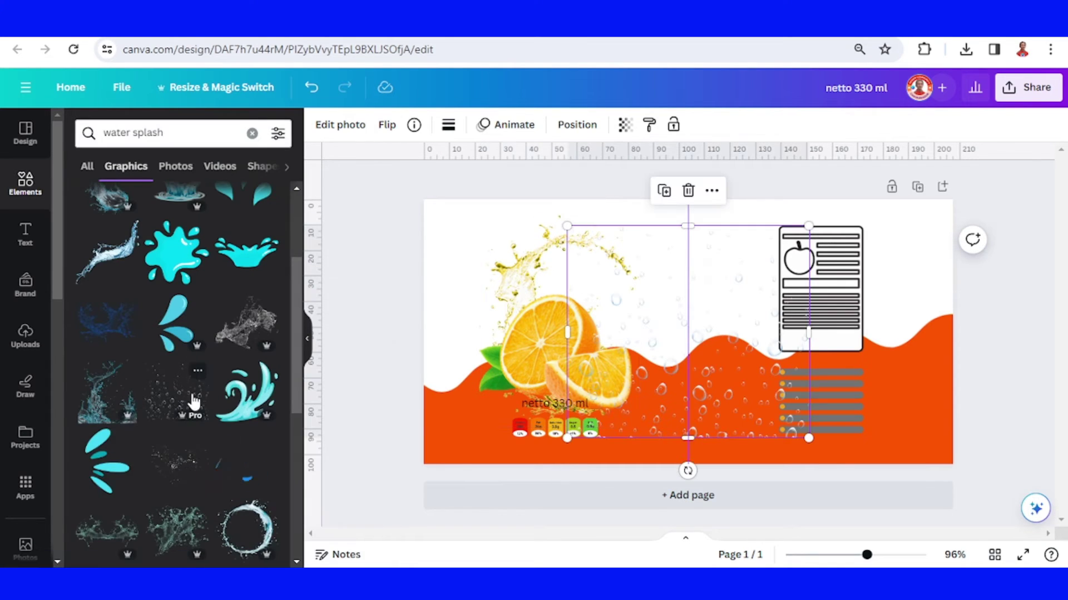
left_click_drag(634, 424, 591, 436)
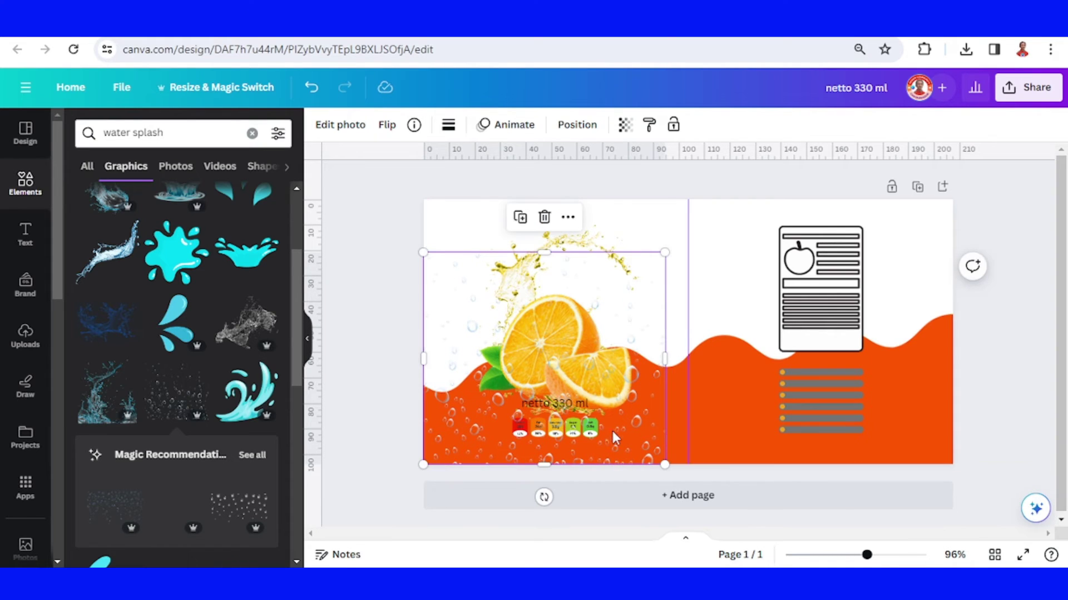
Enlarge the bubbles to the width of the label's left half, and place a duplicate over the right half
left_click_drag(663, 252, 688, 232)
left_click(532, 196)
left_click_drag(528, 334, 749, 319)
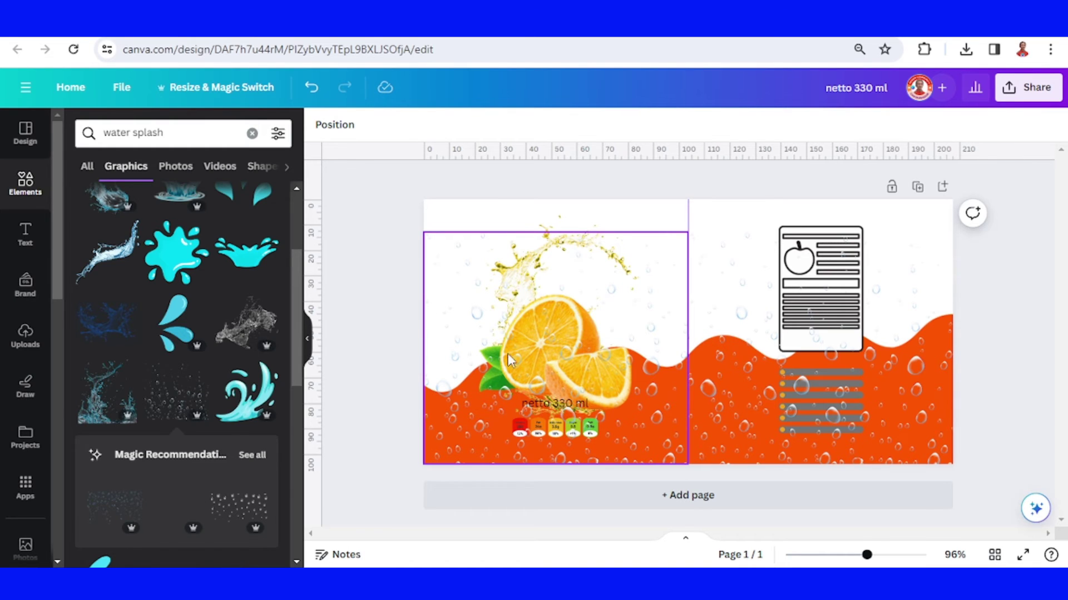
Add the heading "gluk", enlarge it to size 56.3, and place it above the orange photo
type("t")
type("gluk")
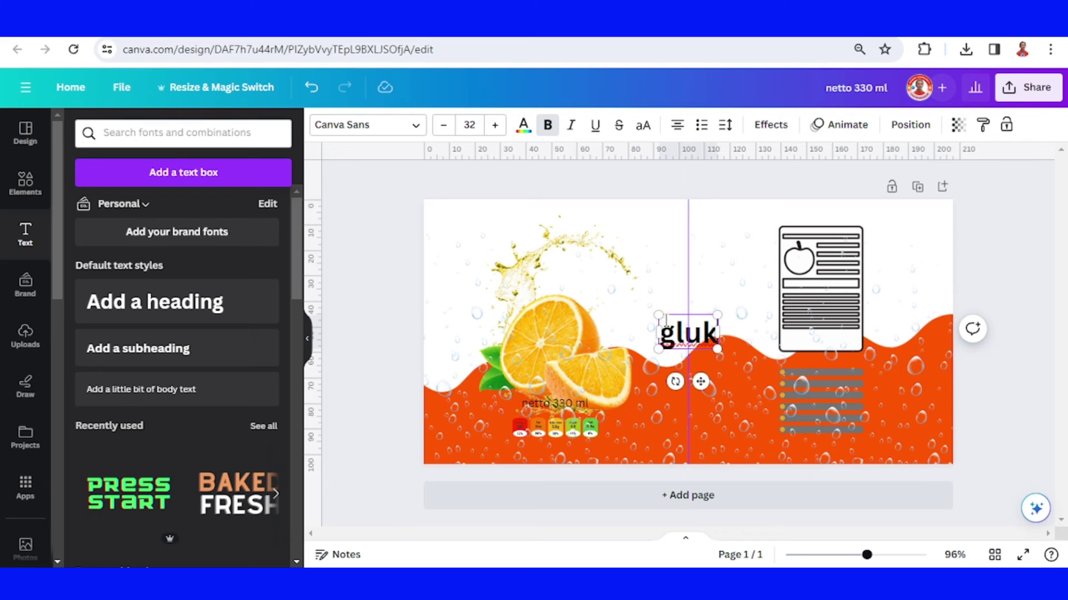
left_click_drag(657, 315, 561, 280)
left_click(752, 383)
left_click(623, 304)
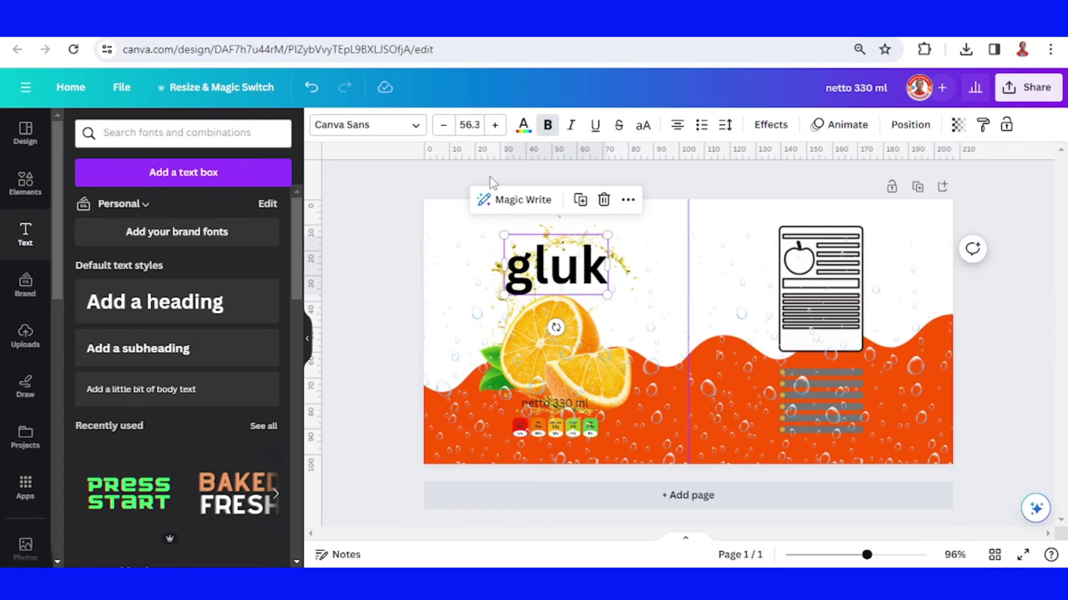
Set the "gluk" heading's font to Genty Sans and enlarge it to size 68.6
left_click(377, 131)
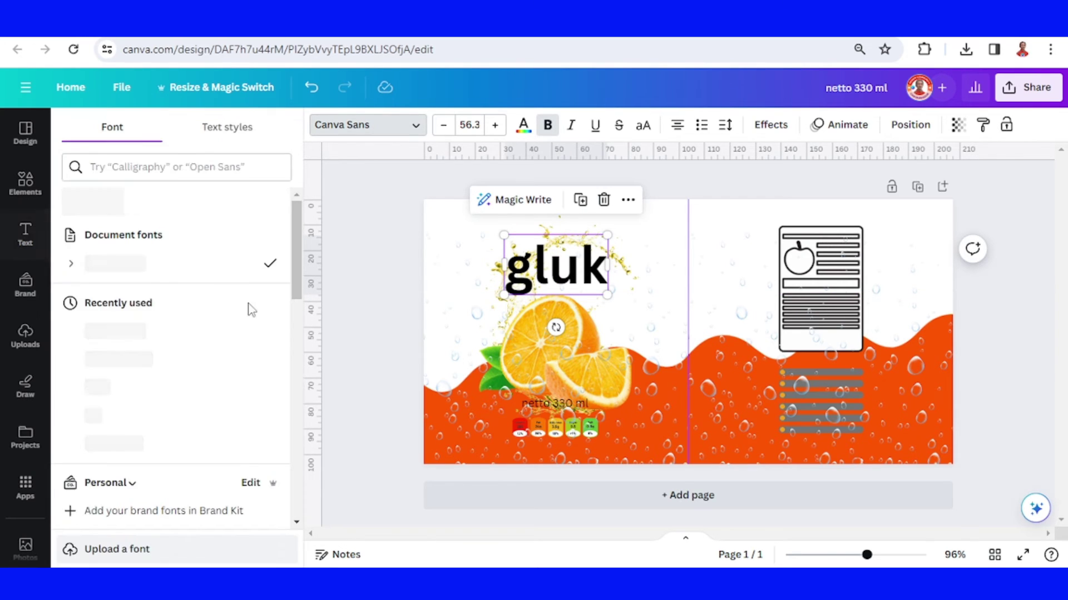
left_click(147, 341)
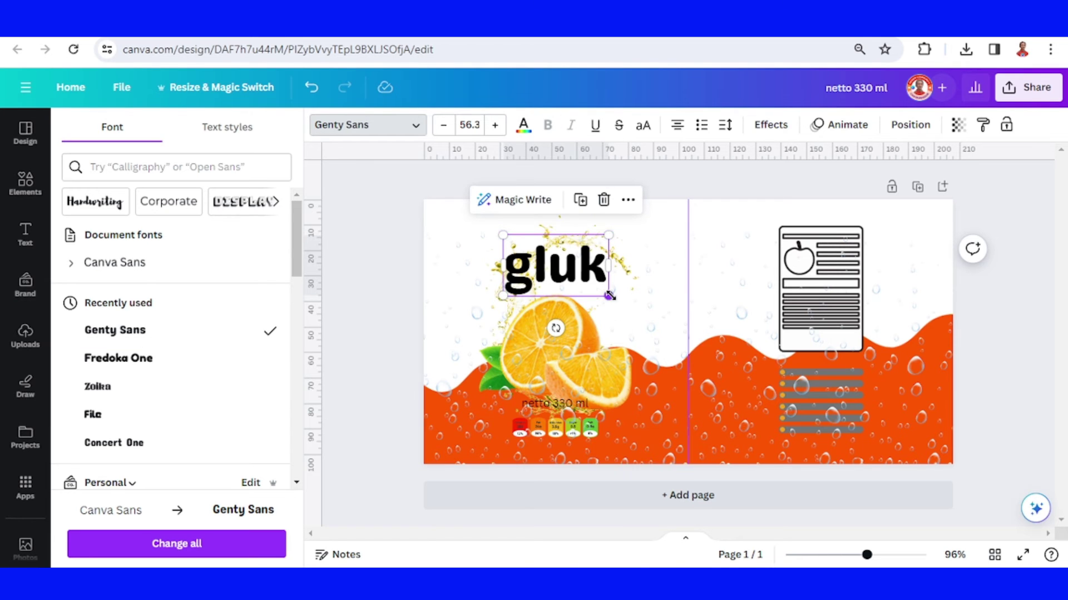
left_click_drag(608, 296, 631, 309)
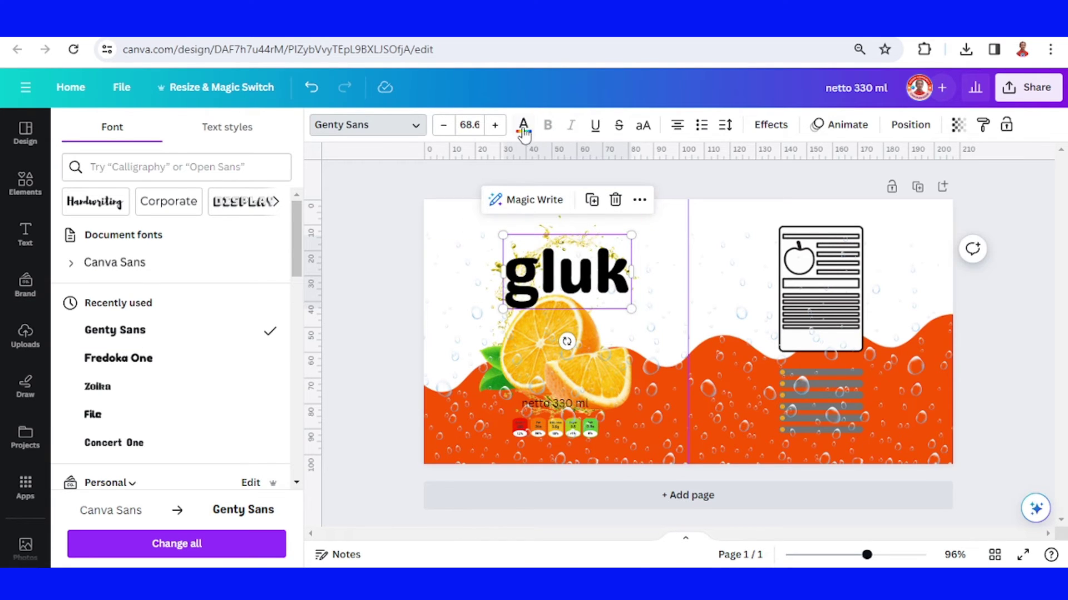
Colour the "gluk" heading with the document's orange-red, and give it an Outline effect in #e8a828
left_click(523, 125)
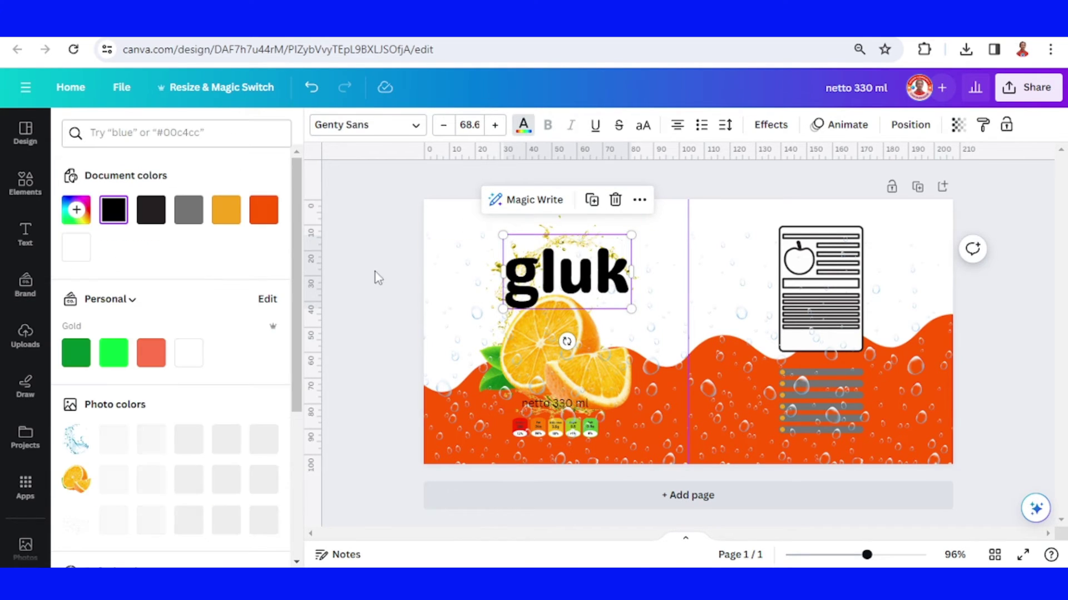
left_click(262, 209)
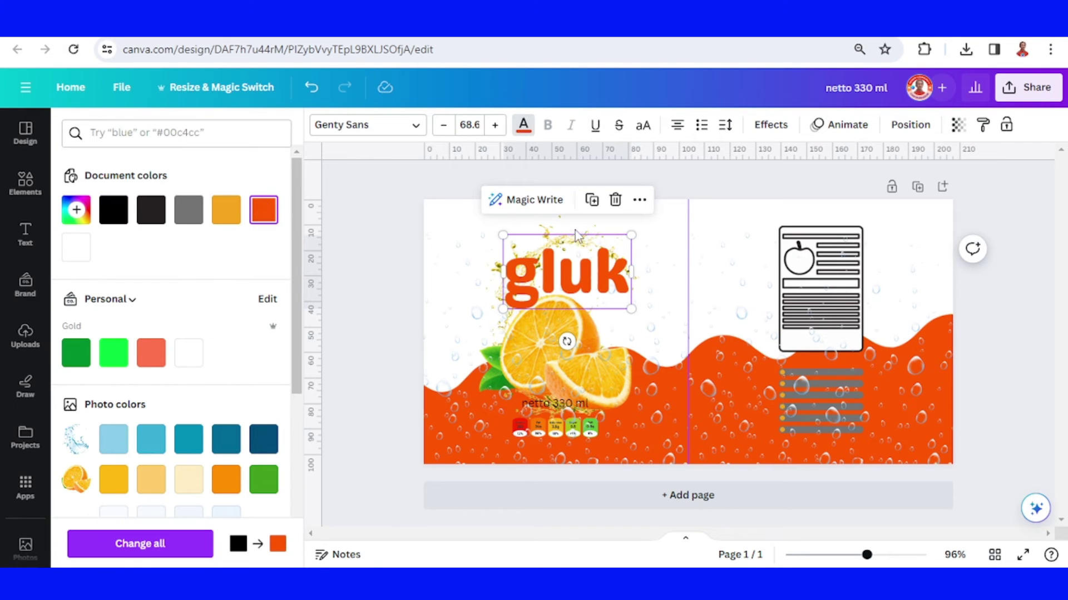
left_click(770, 128)
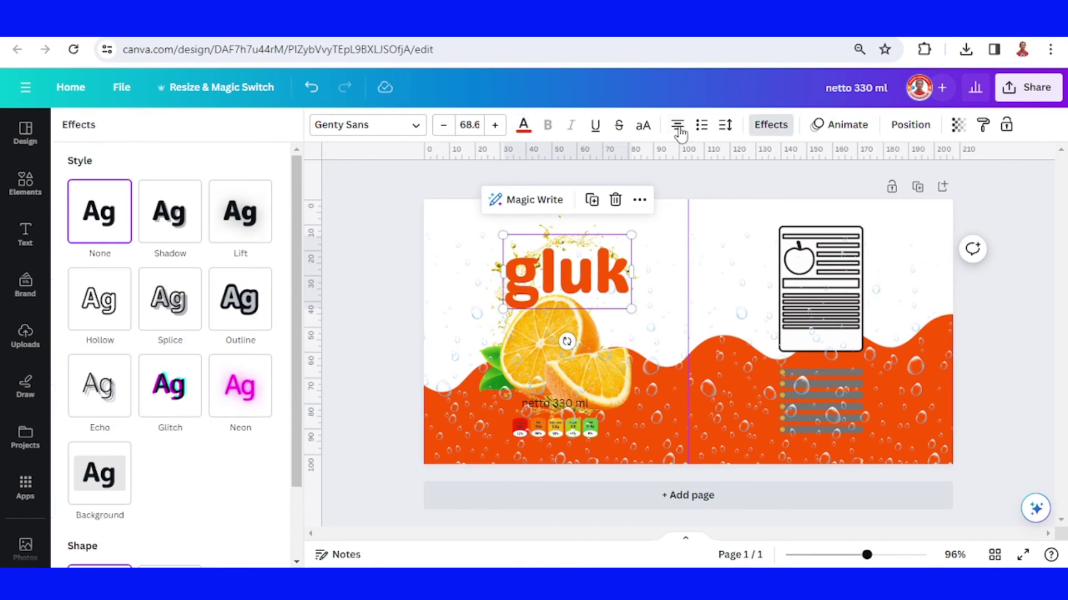
left_click(253, 314)
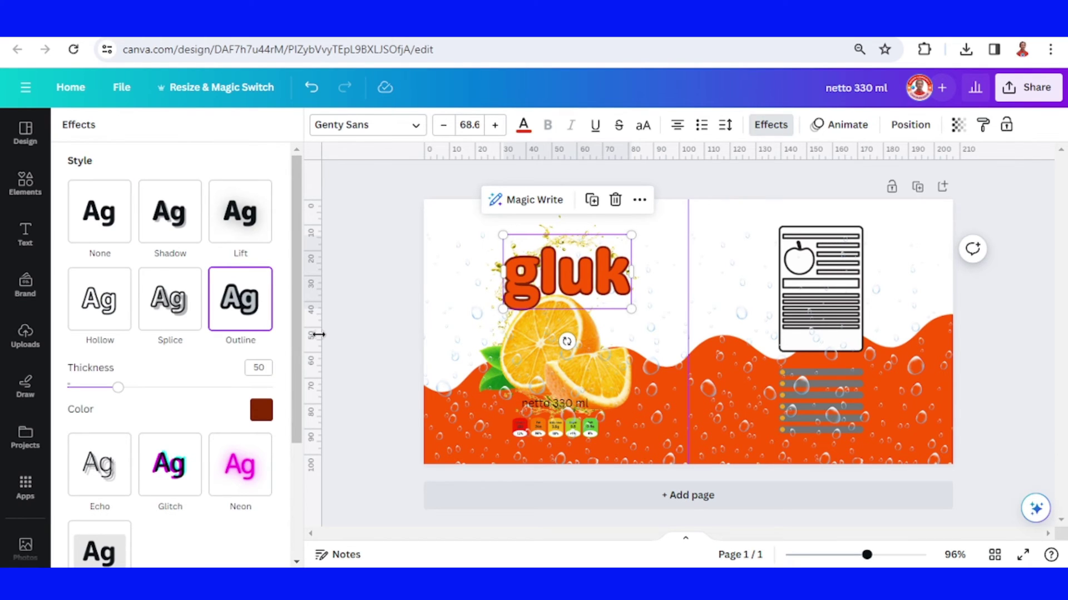
left_click(263, 418)
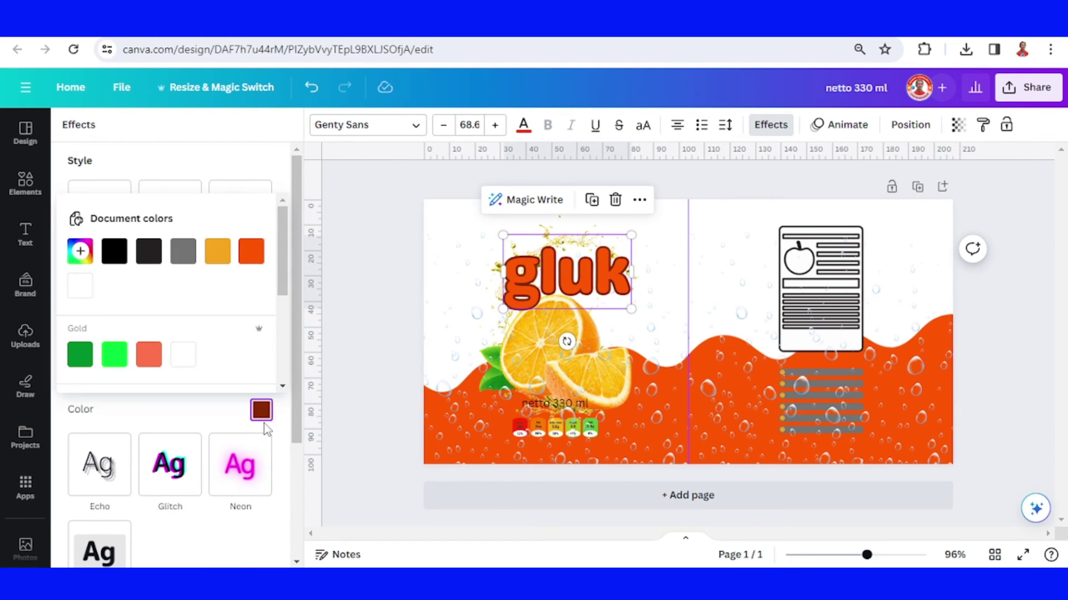
left_click(216, 257)
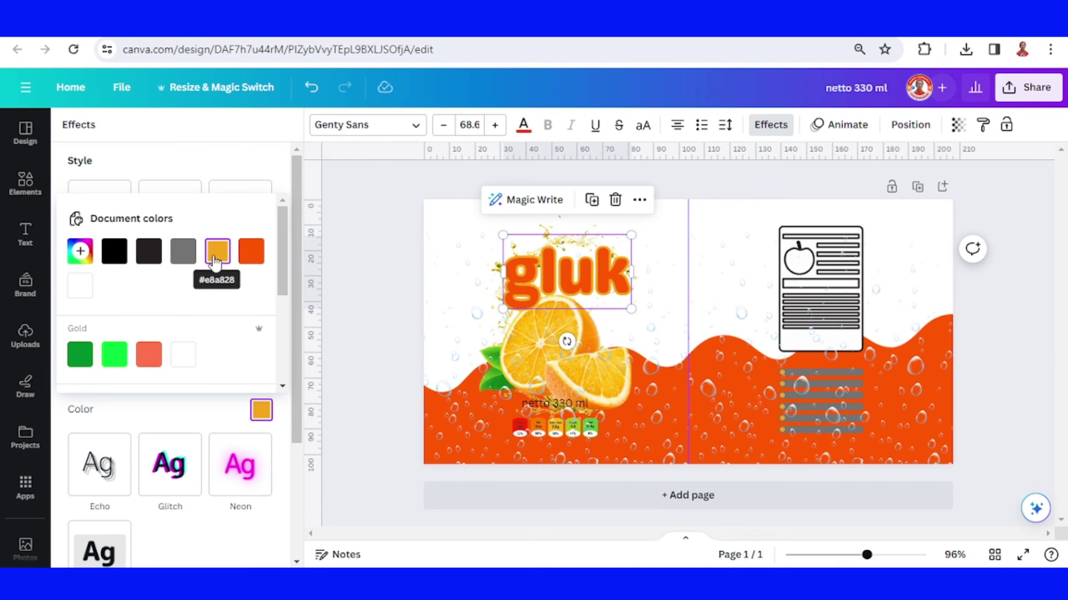
key("Escape")
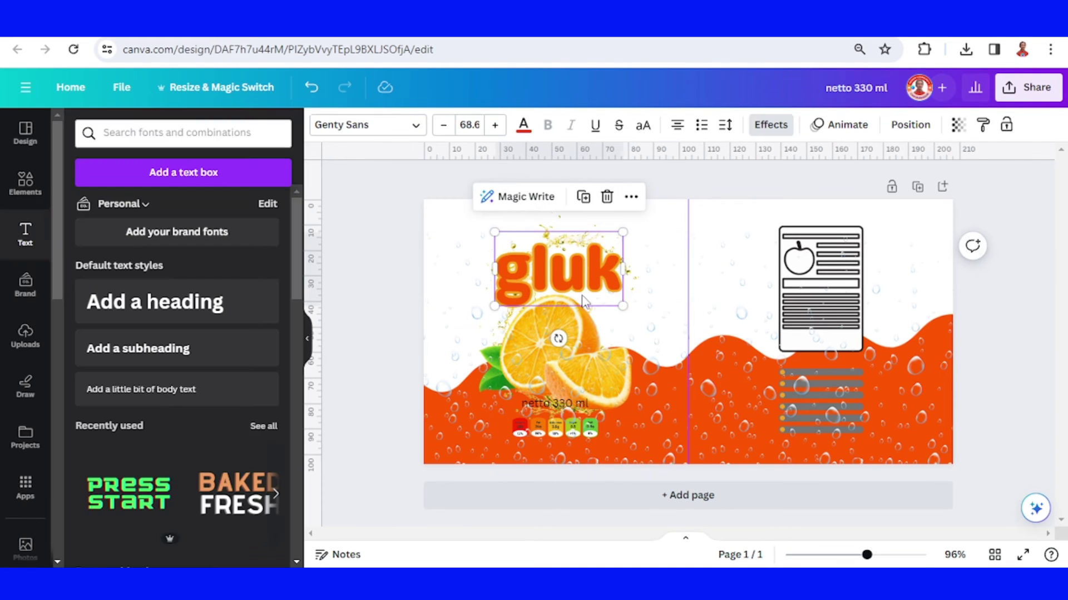
left_click(1035, 335)
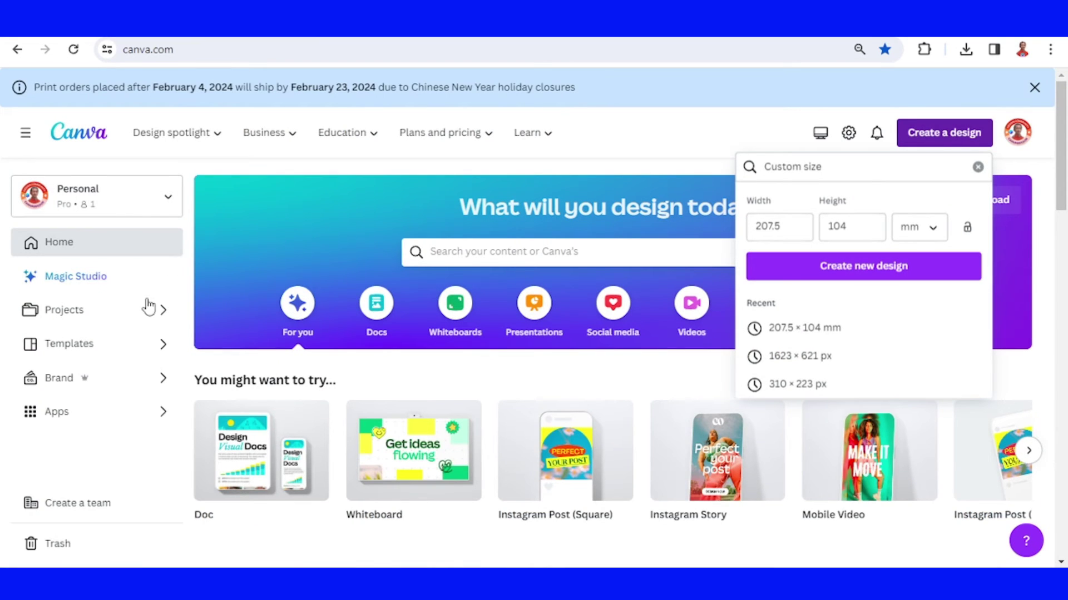
Open the Beverages collection of packaging mockups
left_click(93, 413)
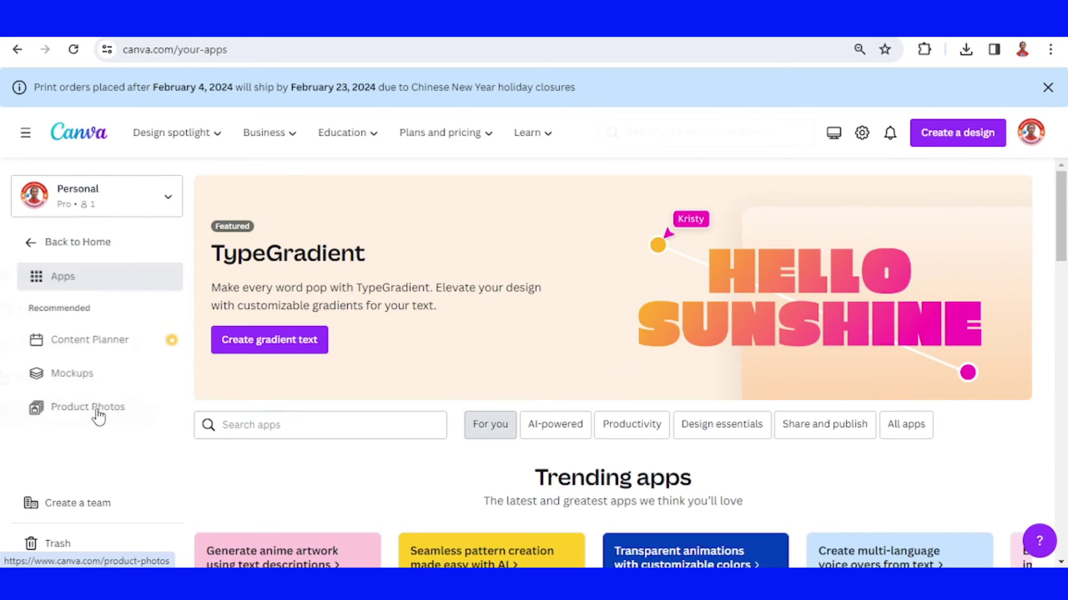
left_click(83, 378)
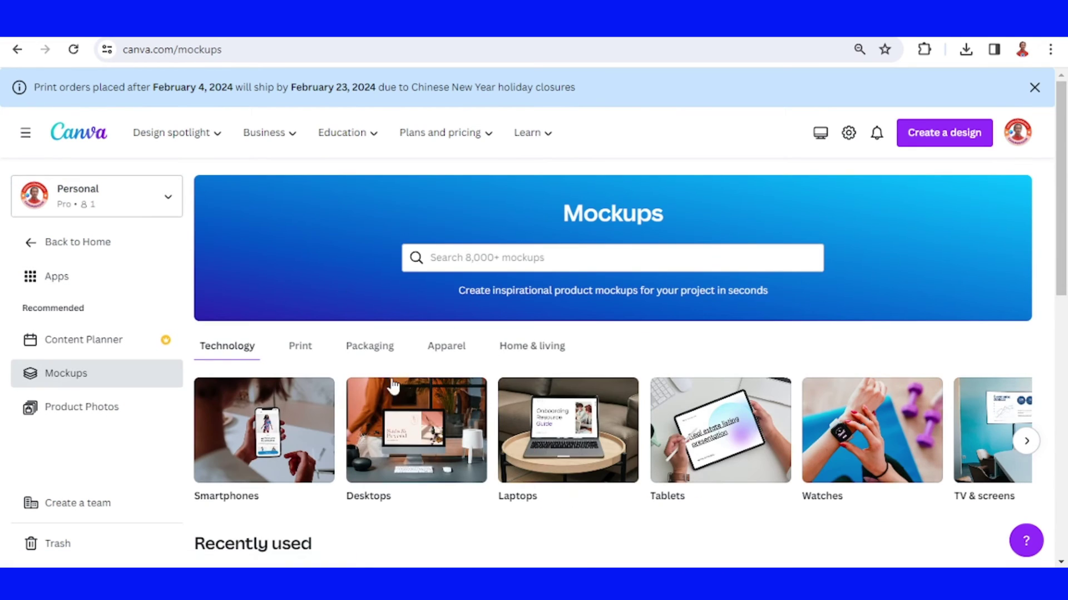
left_click(371, 351)
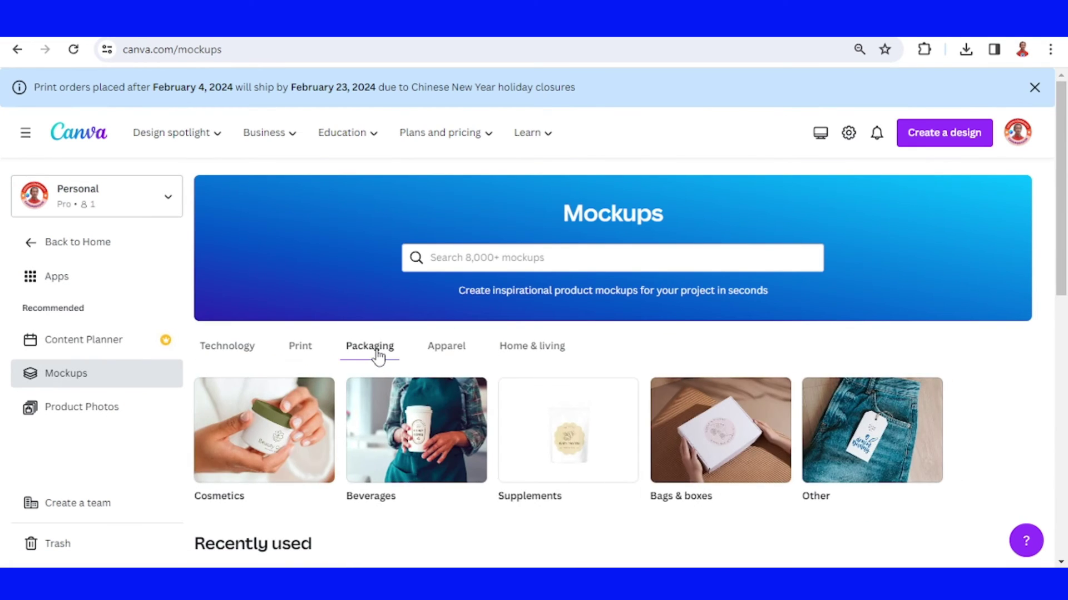
left_click(432, 450)
Find the free mockup of a short upright soda can on a white background and open it
scroll(483, 441, "down", 10)
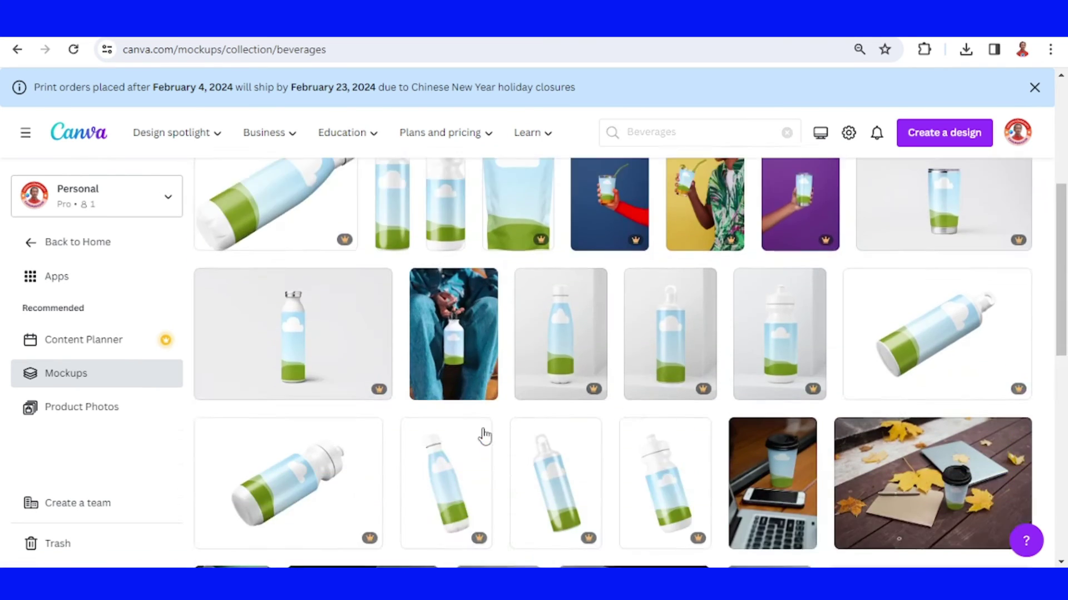
scroll(492, 428, "down", 15)
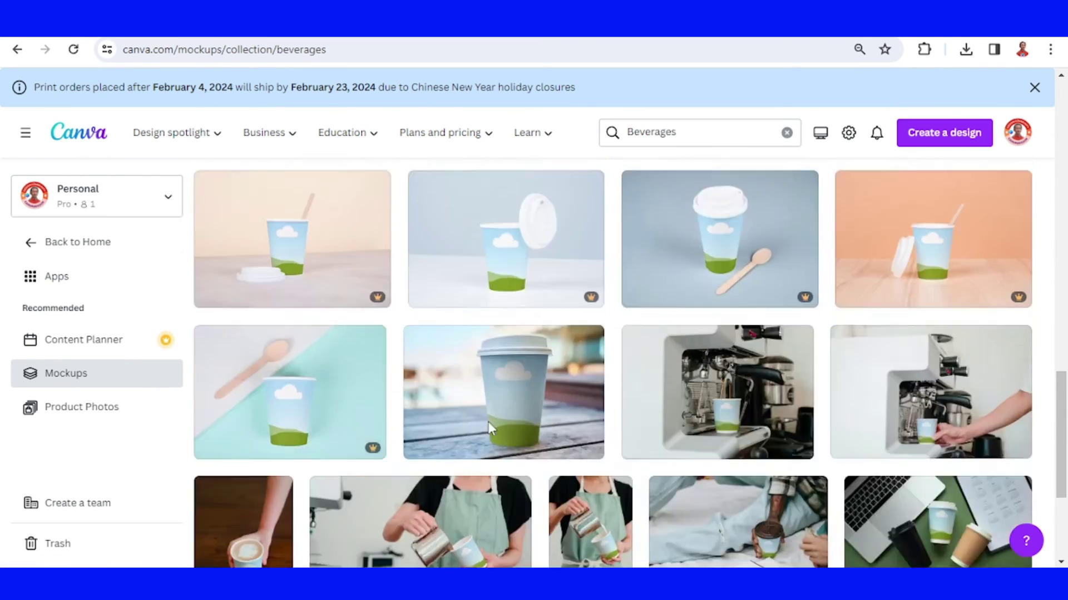
scroll(806, 392, "down", 15)
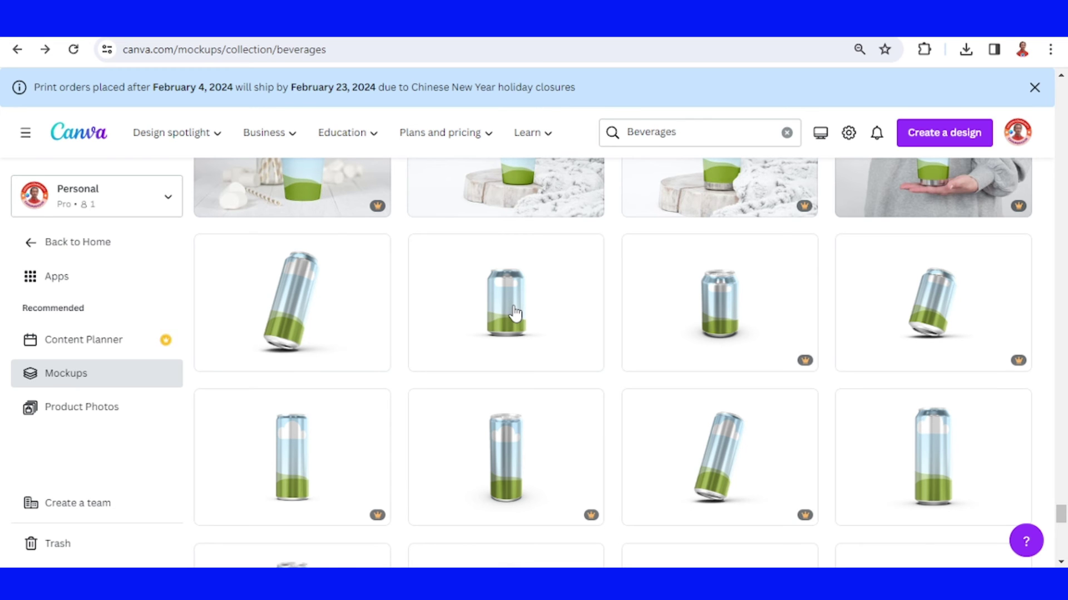
scroll(515, 313, "down", 4)
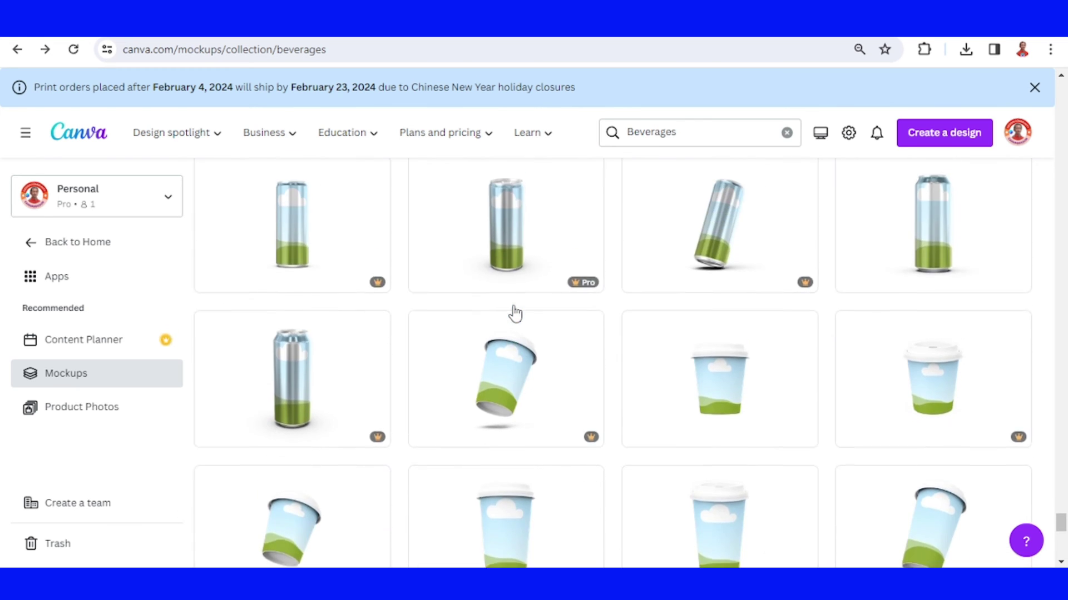
scroll(515, 313, "up", 4)
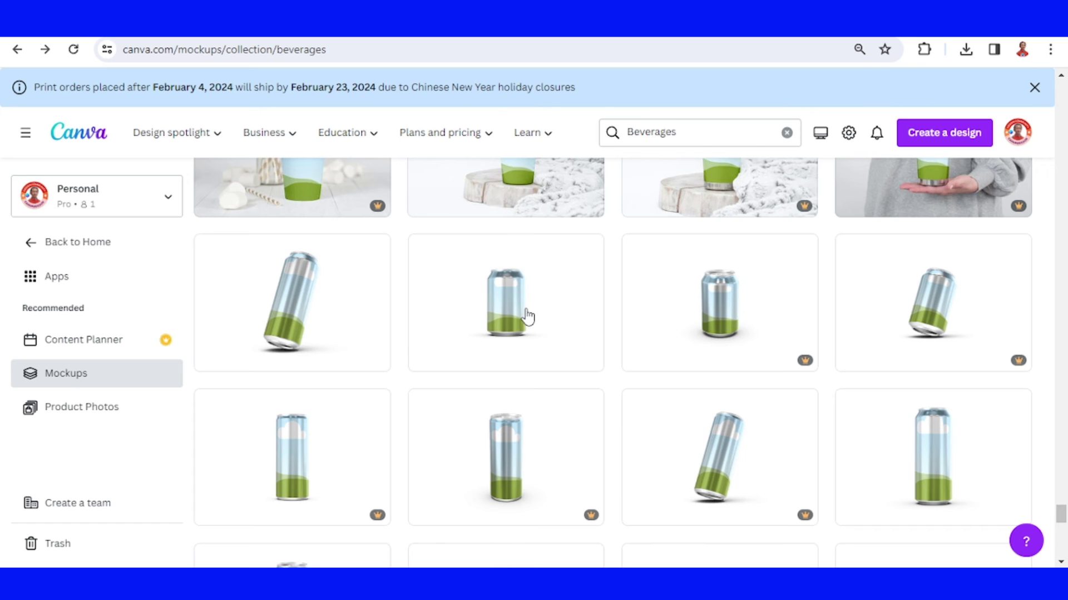
left_click(526, 311)
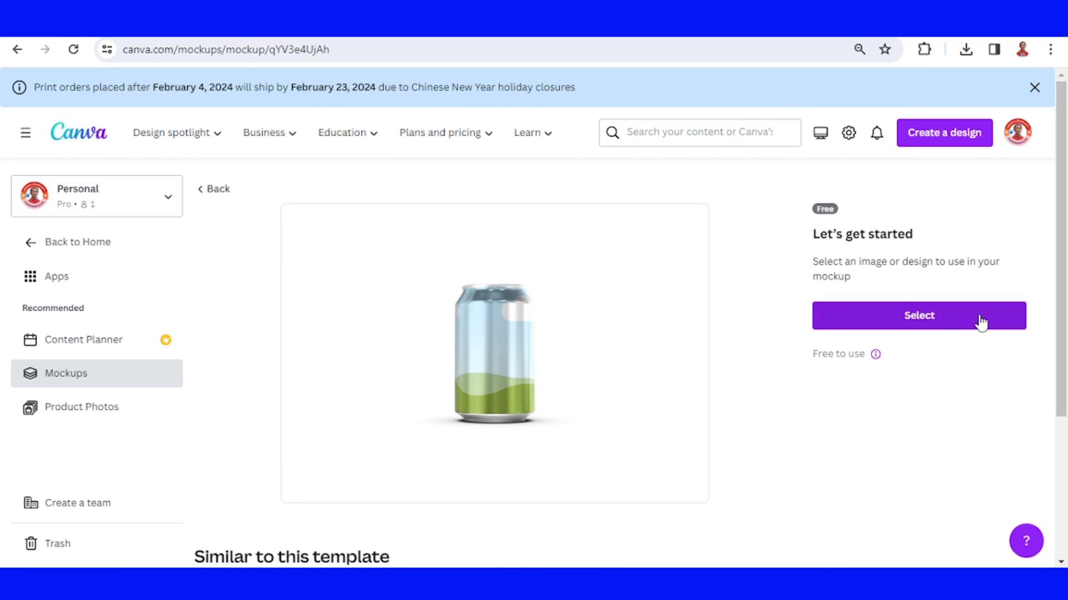
Apply the orange "gluk" label page from the design "netto 330 ml" to the can mockup
left_click(930, 326)
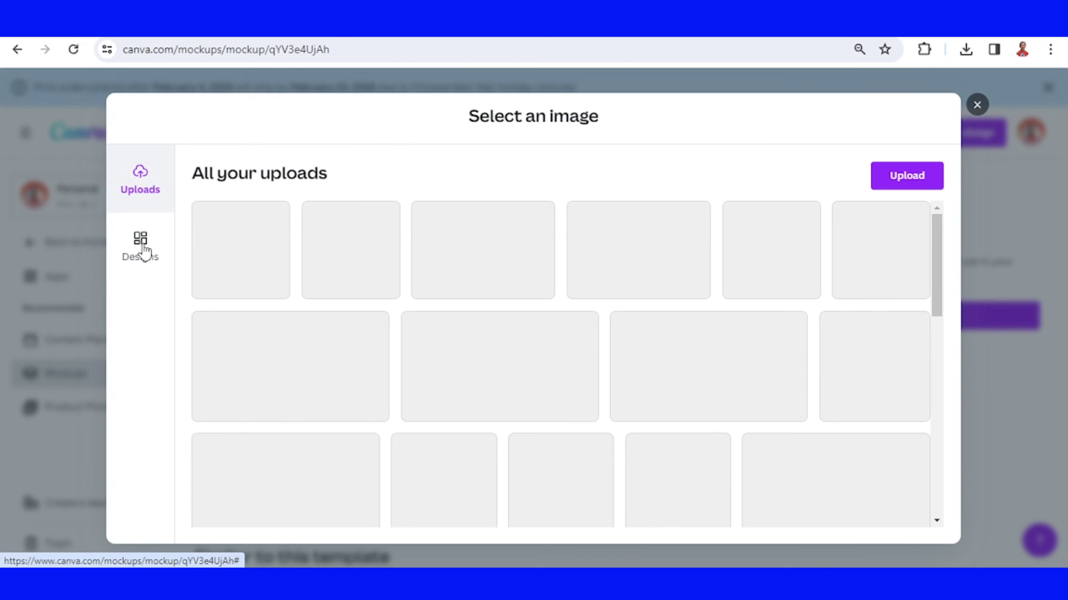
left_click(144, 252)
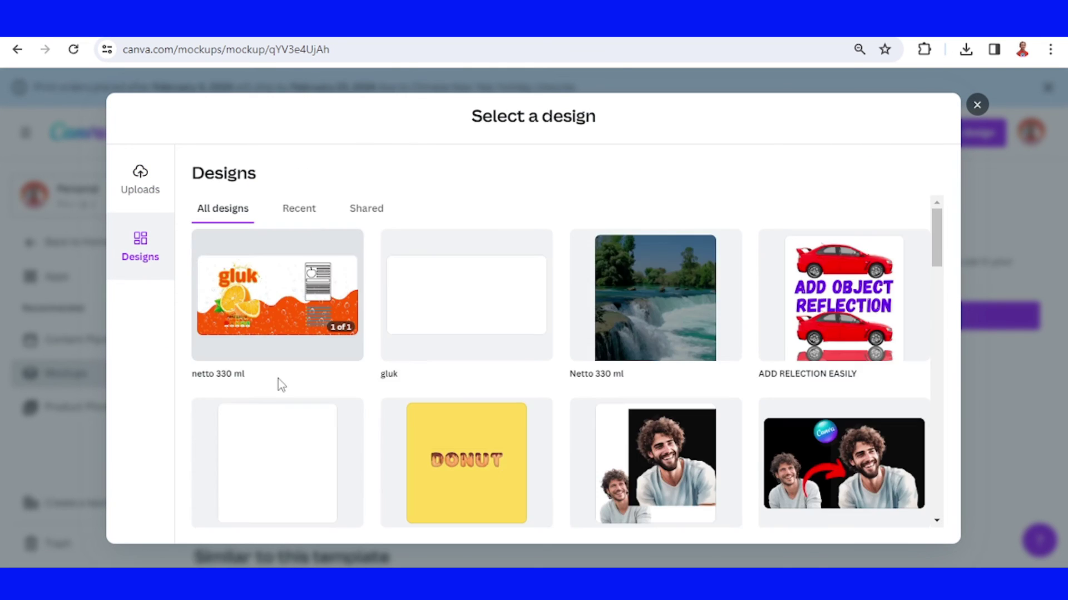
left_click(272, 311)
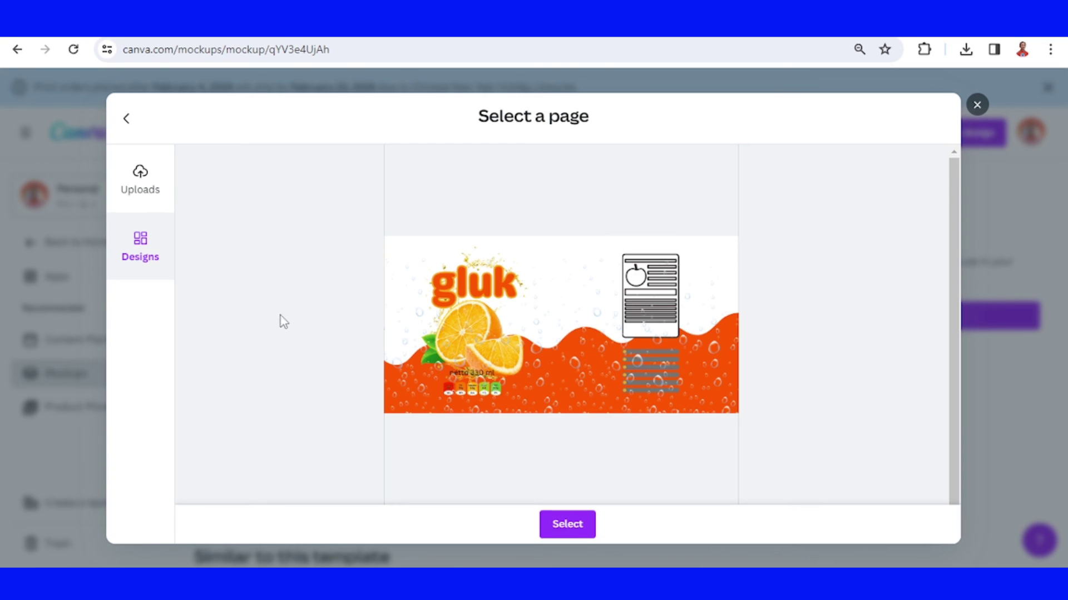
left_click(584, 528)
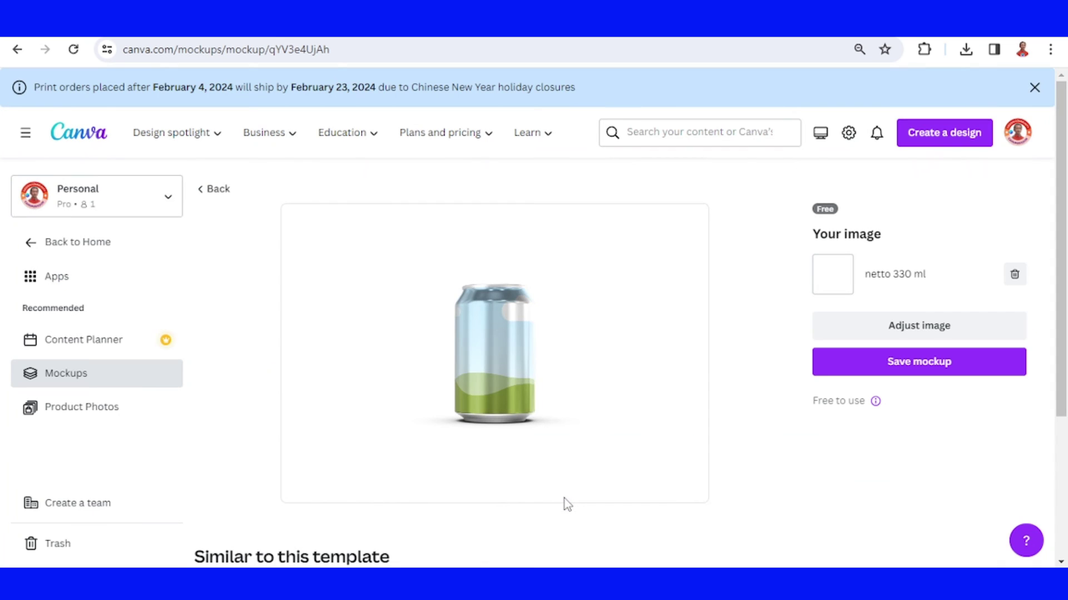
Enlarge the label image to the full height of the mockup area, centre its "gluk" and orange artwork there, and save the adjustment
left_click(937, 333)
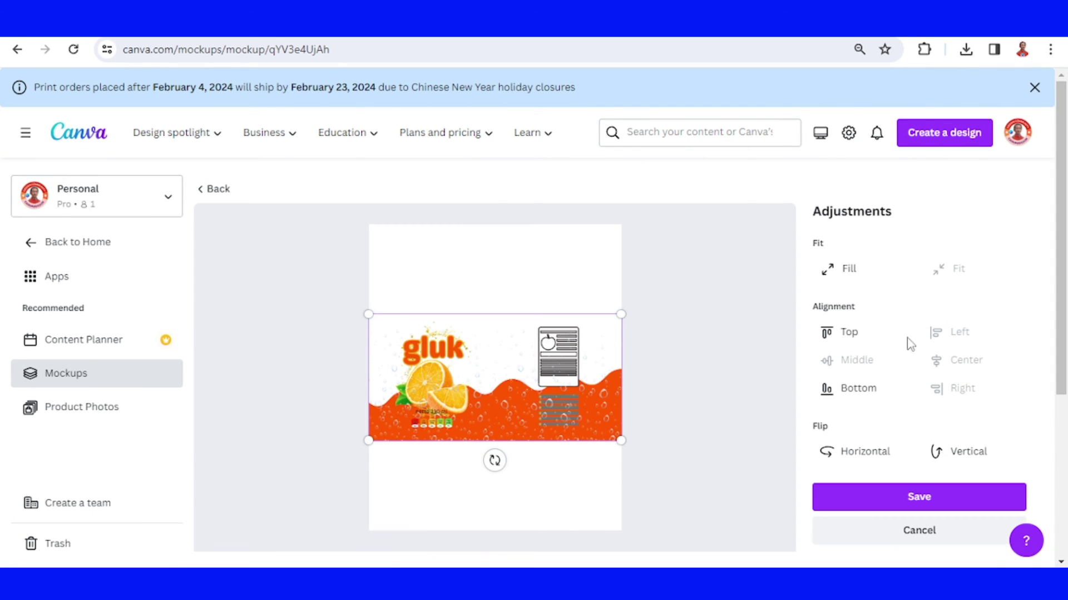
left_click_drag(614, 315, 811, 257)
left_click_drag(365, 441, 172, 507)
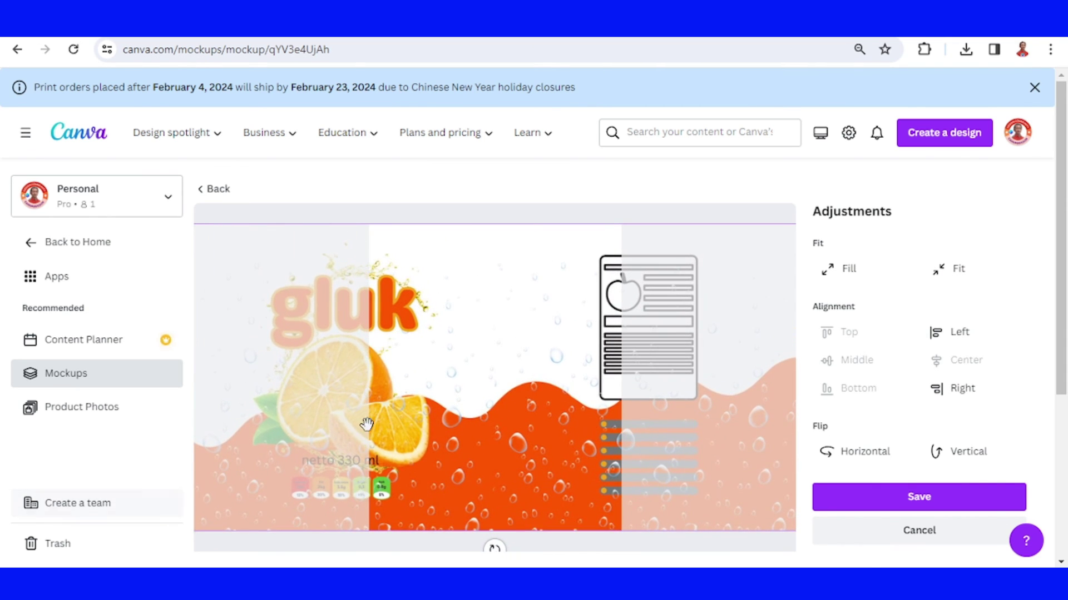
left_click_drag(489, 409, 621, 413)
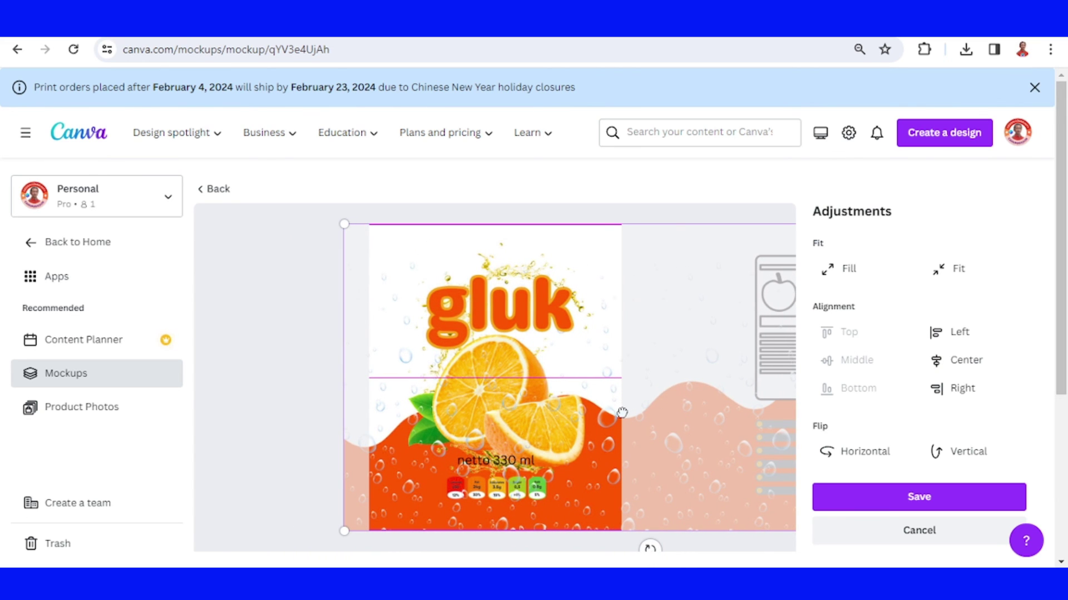
left_click_drag(621, 413, 622, 410)
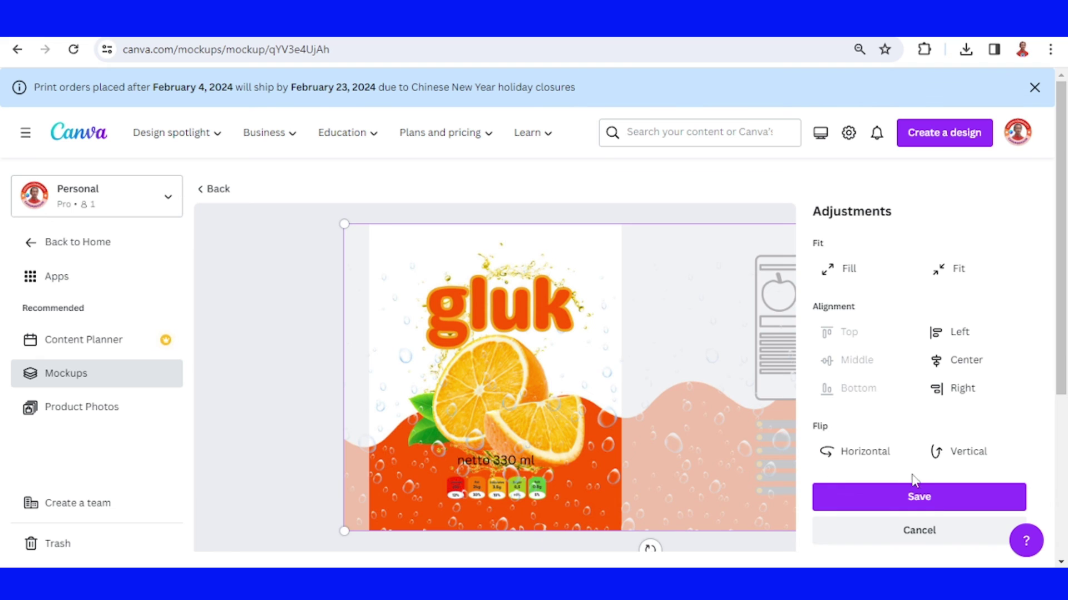
left_click(932, 502)
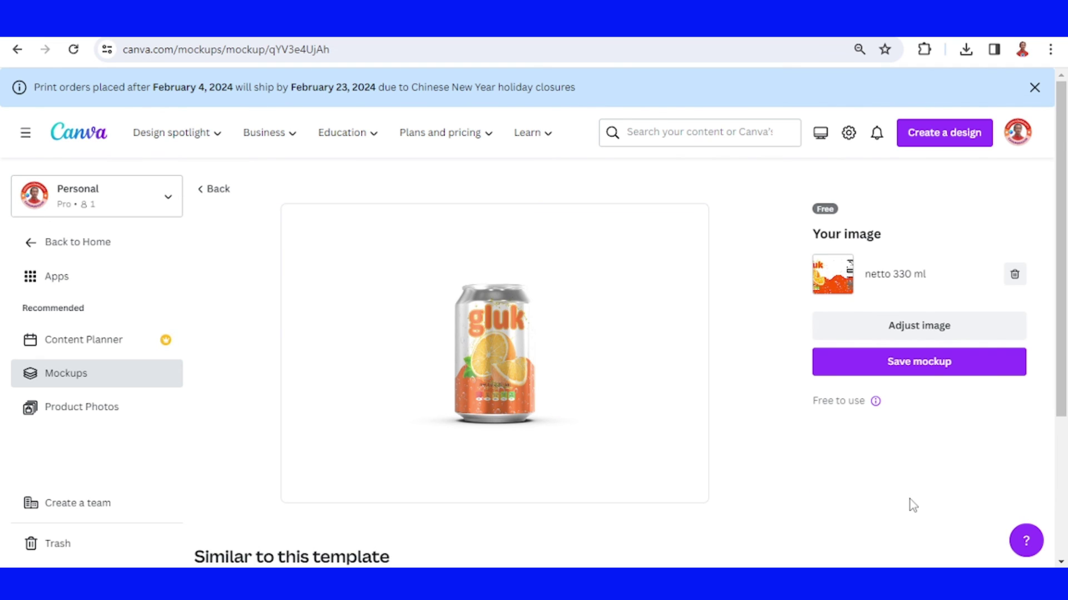
Save the can mockup by downloading its image, and use it in a new design
left_click(925, 367)
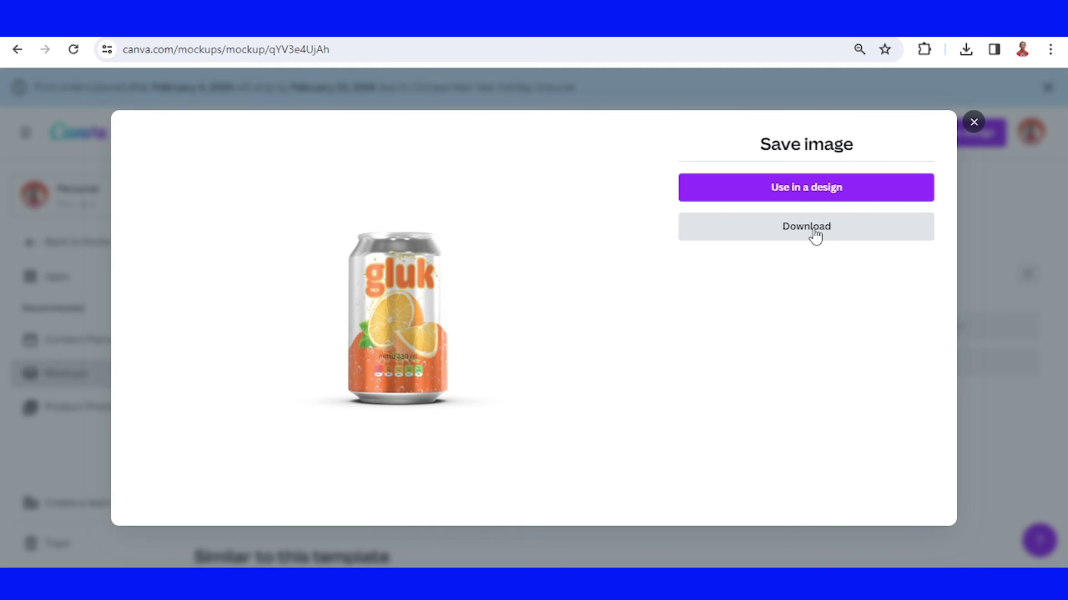
left_click(815, 237)
left_click(701, 188)
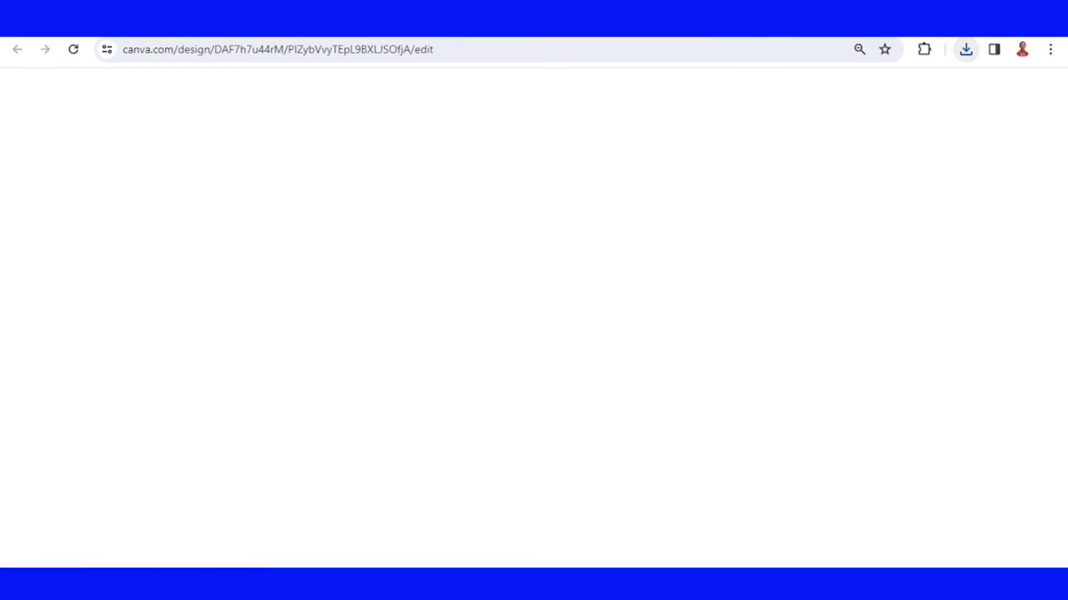